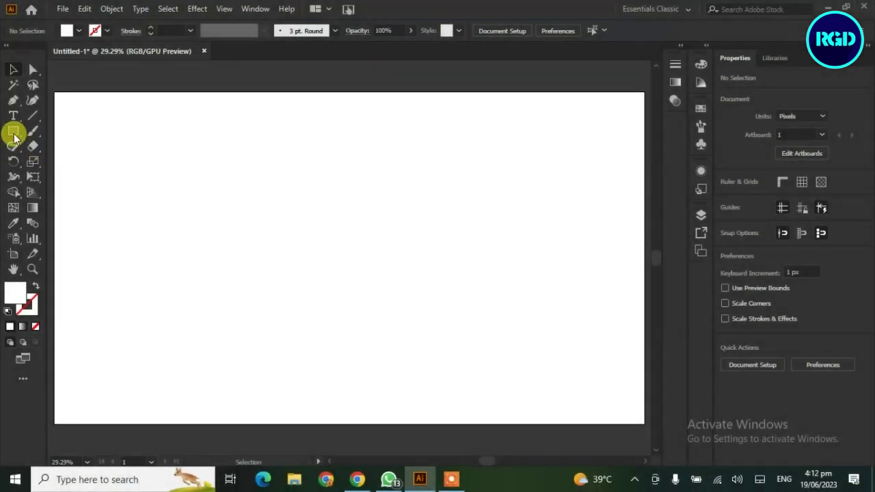
Draw a black-filled square and rotate it 45° into a diamond
click(14, 133)
drag(210, 186, 280, 258)
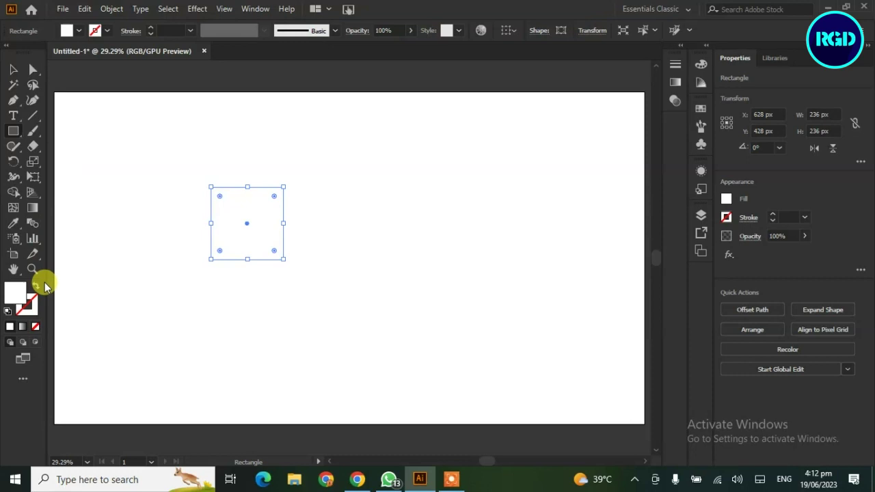
click(78, 32)
click(35, 52)
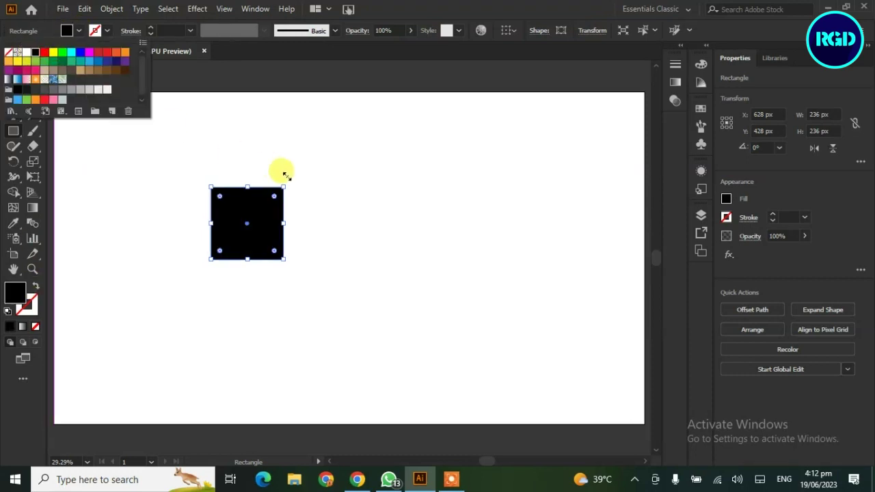
click(293, 182)
drag(309, 182, 301, 223)
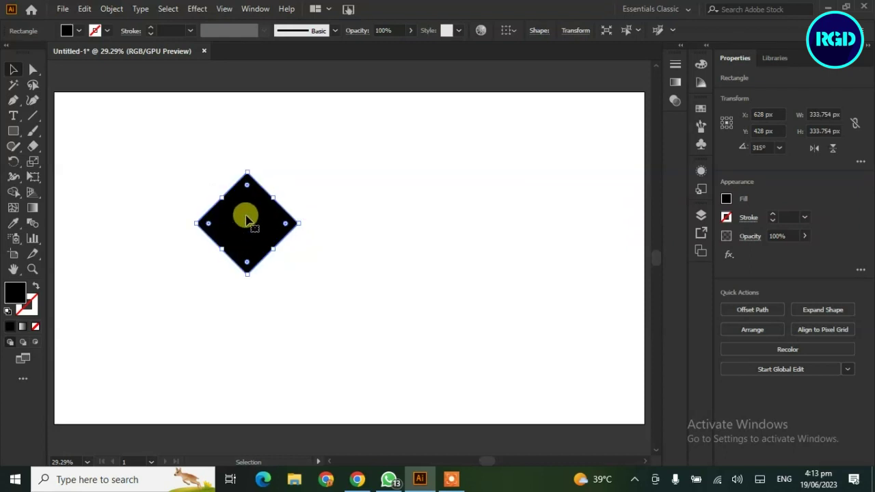
Pull the diamond's top anchor upward and adjust its bottom point to elongate it
click(33, 71)
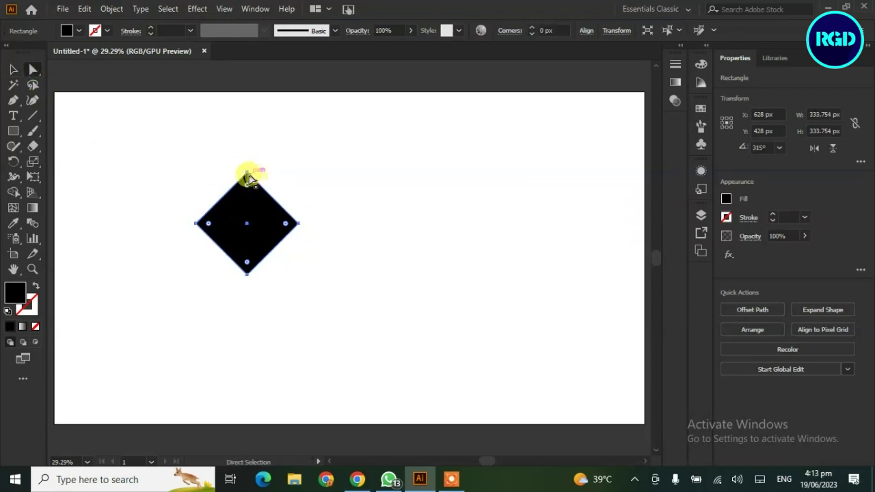
drag(246, 172, 246, 144)
drag(246, 268, 247, 277)
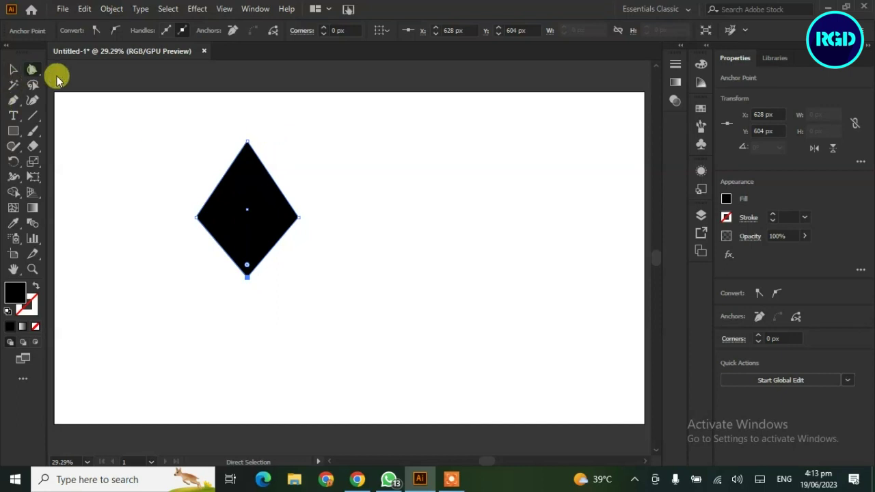
mouse_move(276, 135)
mouse_down()
mouse_move(220, 154)
mouse_move(247, 181)
mouse_up()
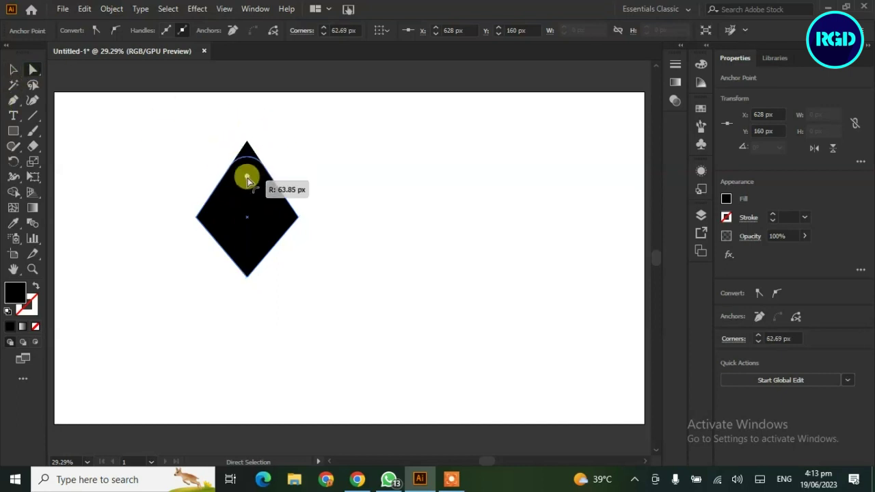
Round the left, right and top corners with live-corner widgets into a teardrop
drag(179, 203, 296, 235)
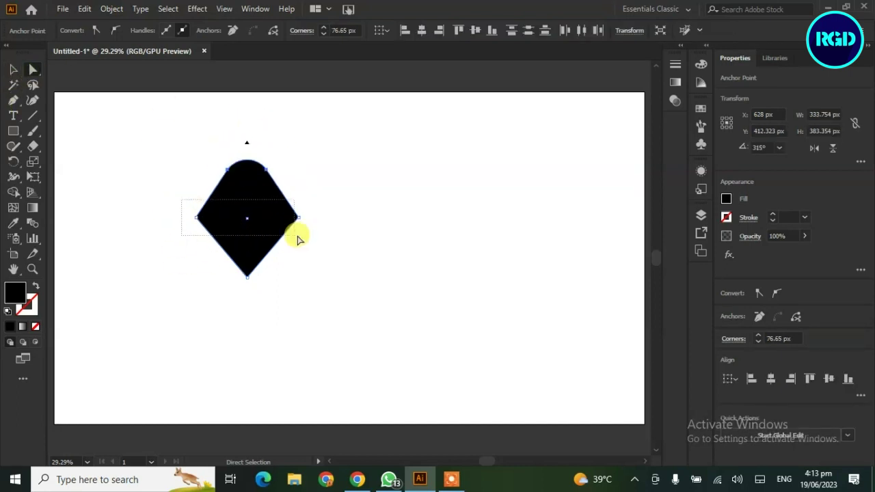
drag(210, 221, 288, 223)
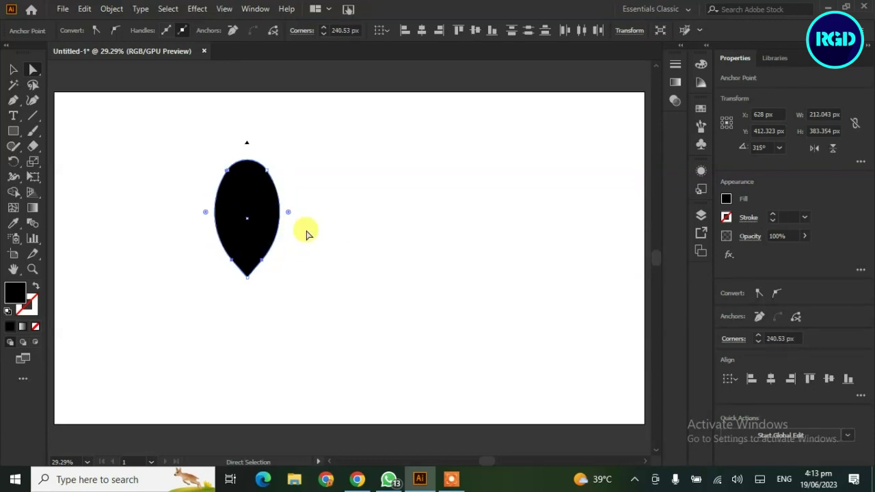
click(216, 179)
drag(248, 186, 248, 186)
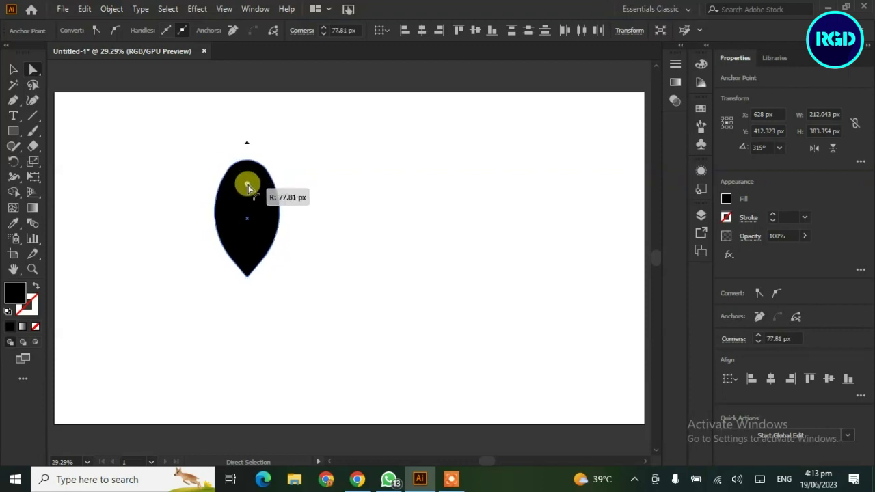
drag(247, 186, 248, 182)
Move the teardrop higher and draw a long thin handle rectangle below it
click(311, 297)
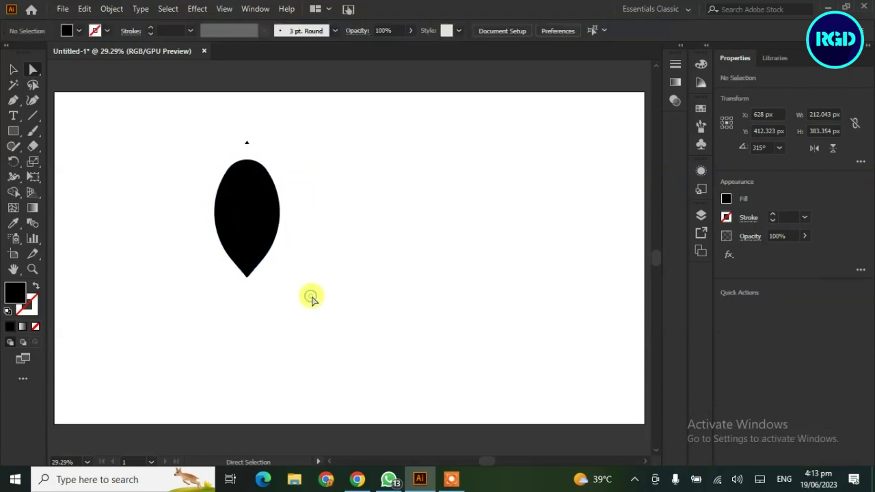
mouse_move(251, 189)
mouse_down()
mouse_move(322, 165)
mouse_move(282, 145)
mouse_up()
click(282, 253)
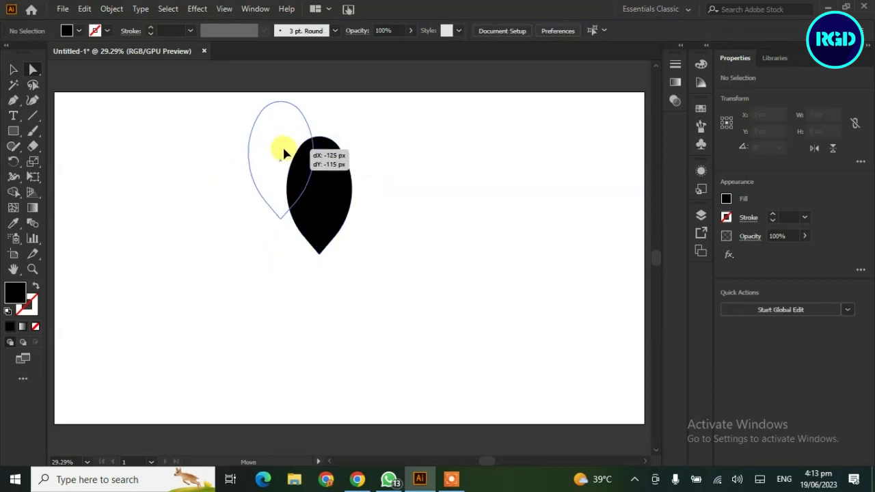
drag(14, 130, 39, 130)
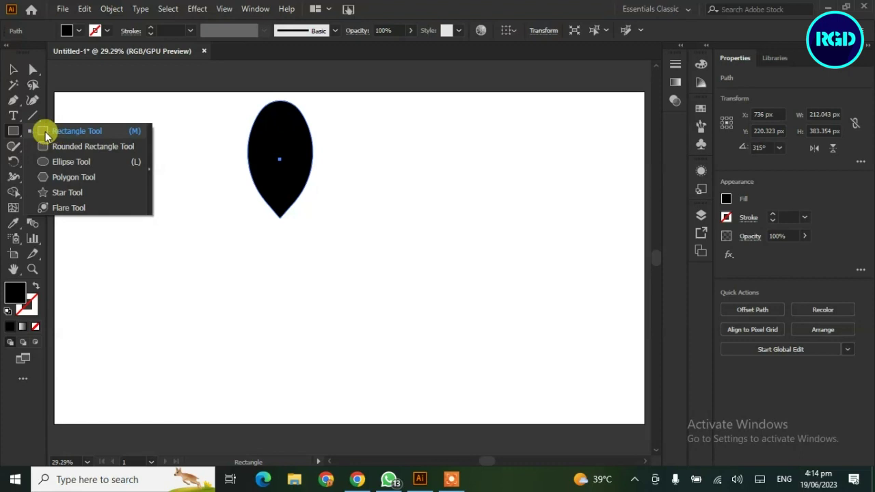
drag(273, 181, 285, 389)
Taper the handle by moving its bottom-right anchor point
click(13, 69)
click(340, 241)
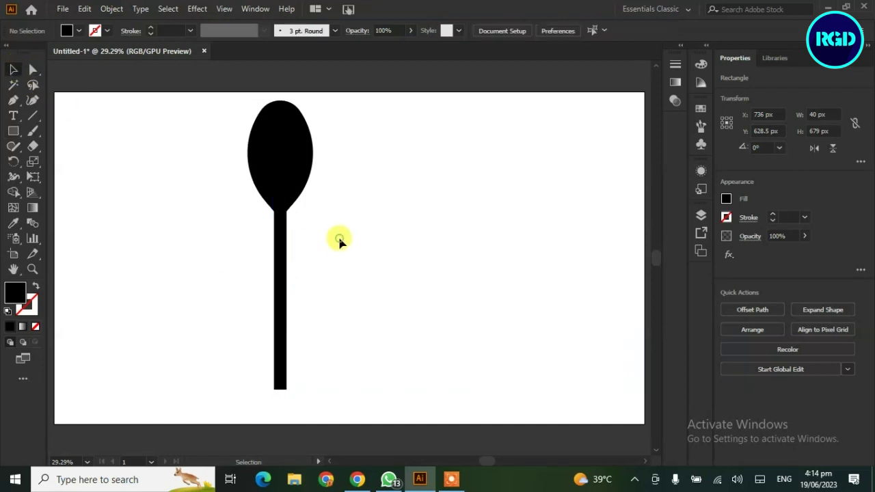
click(32, 69)
click(285, 389)
mouse_move(284, 395)
mouse_down()
mouse_move(265, 388)
mouse_move(270, 395)
mouse_up()
click(14, 73)
click(332, 387)
Round off the handle's bottom end with the corner widgets
drag(238, 414, 237, 414)
click(33, 69)
click(306, 382)
drag(326, 368, 221, 402)
drag(275, 381, 278, 357)
click(349, 315)
Merge the bowl and handle into one shape with Shape Builder
drag(352, 131, 218, 242)
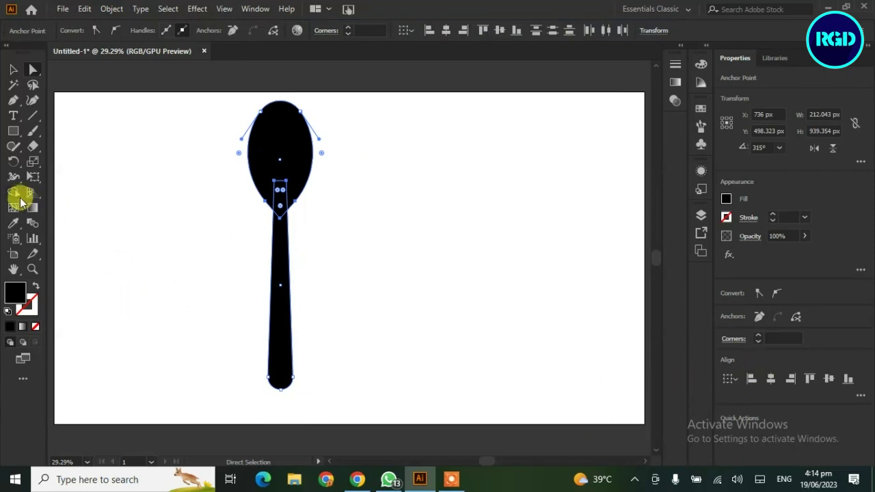
click(14, 192)
drag(280, 156, 280, 226)
key(v)
click(211, 203)
Round the corners where the bowl meets the handle
drag(335, 183, 219, 212)
click(33, 69)
click(342, 203)
drag(338, 197, 235, 225)
drag(300, 217, 350, 234)
click(352, 241)
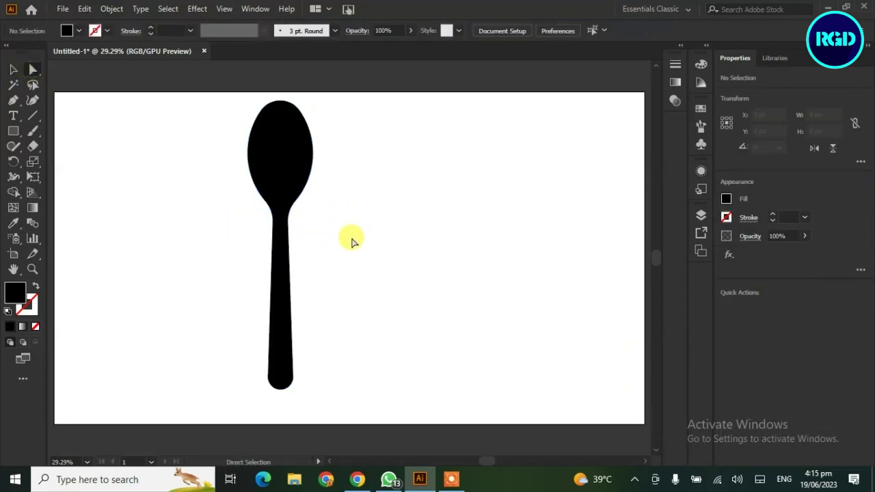
click(13, 69)
click(301, 169)
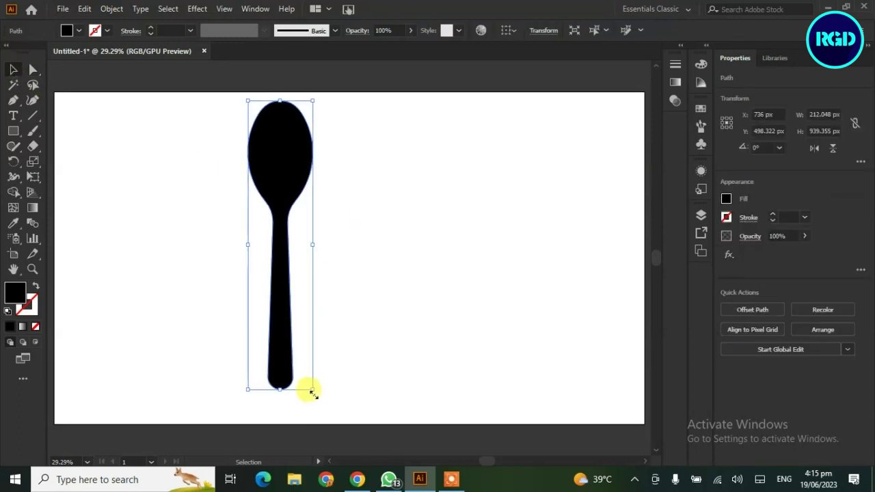
Shrink the spoon, move it left, and draw a black fork-body rectangle beside it
drag(311, 388, 291, 294)
drag(270, 164, 167, 197)
click(13, 130)
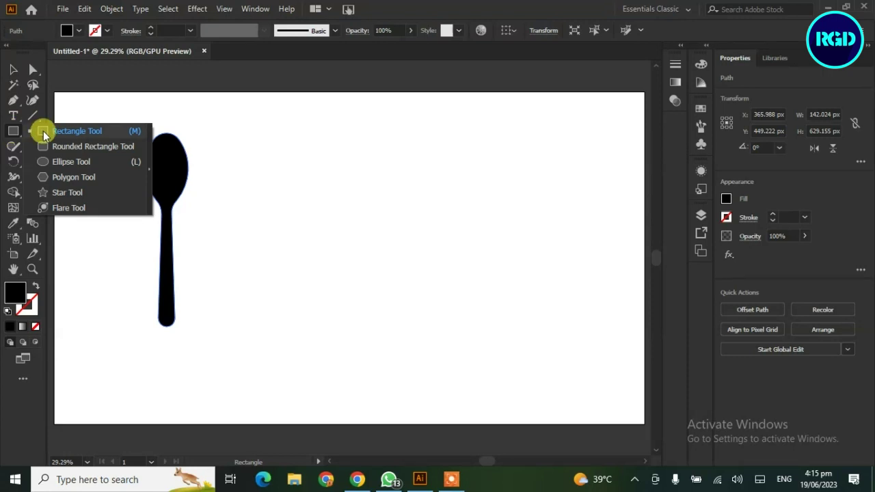
drag(199, 134, 236, 203)
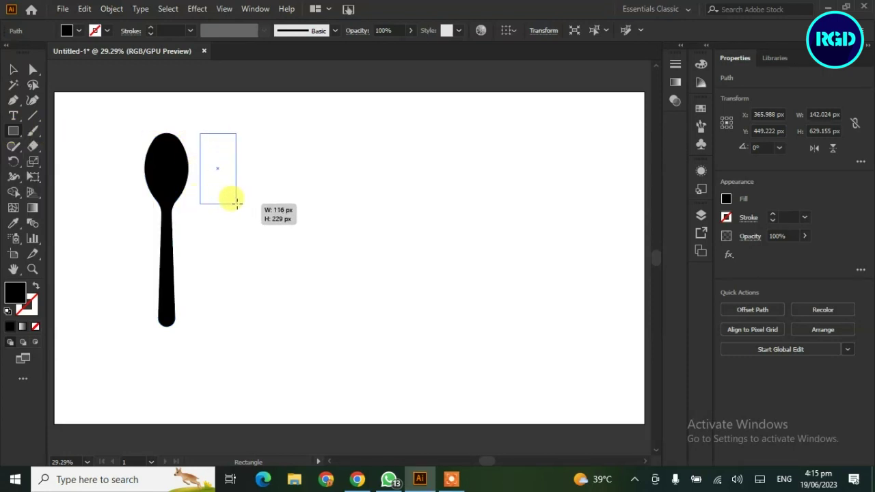
drag(236, 203, 235, 203)
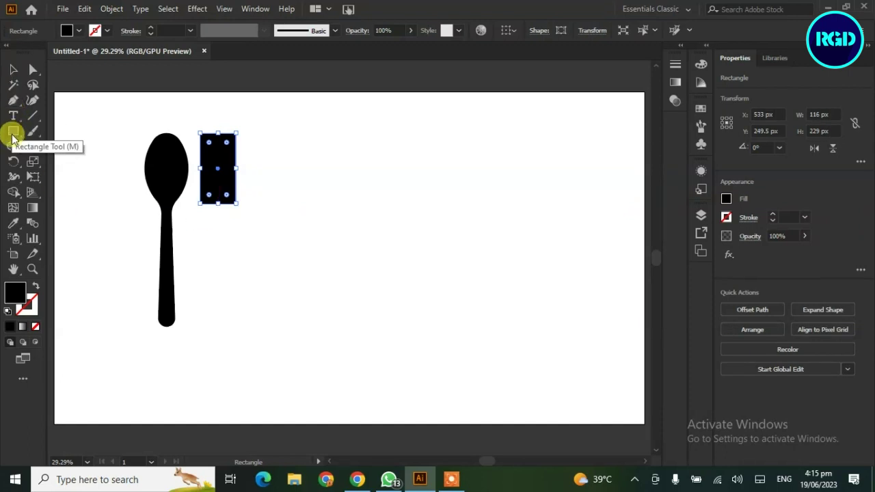
Draw a thin tine bar at the rectangle's top edge and repeat copies 18 px apart
mouse_move(241, 134)
mouse_down()
mouse_move(251, 135)
mouse_move(250, 184)
mouse_up()
click(11, 68)
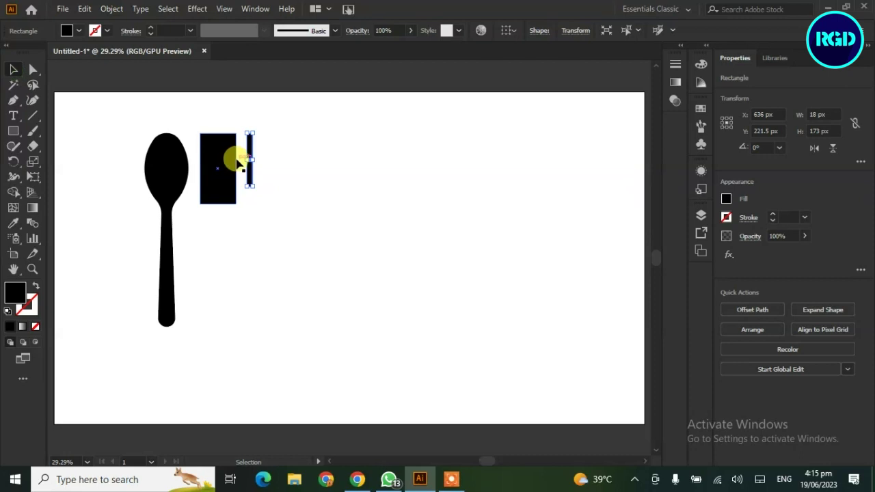
drag(249, 147, 208, 134)
key(ctrl+d)
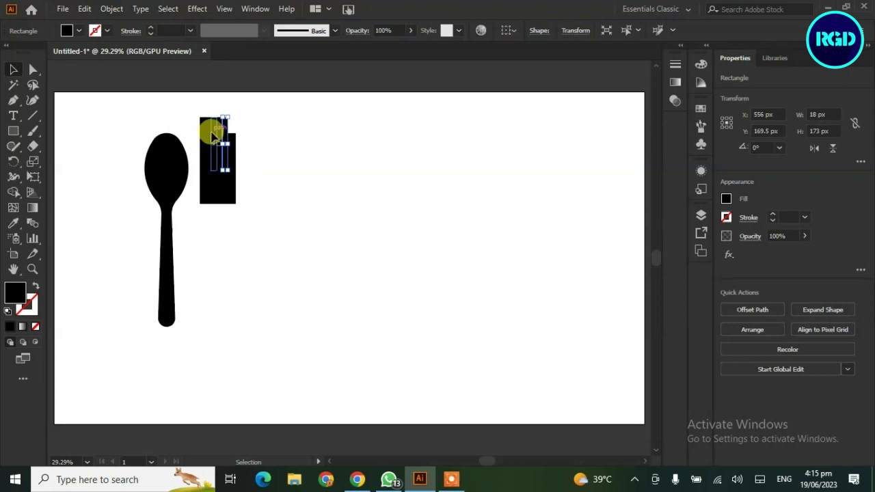
Drag the three spare bars aside and delete them
drag(193, 128, 194, 129)
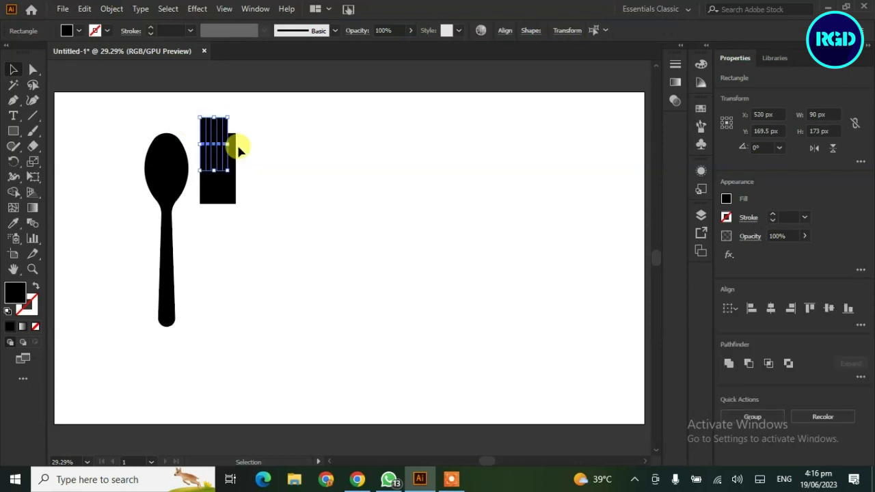
click(304, 186)
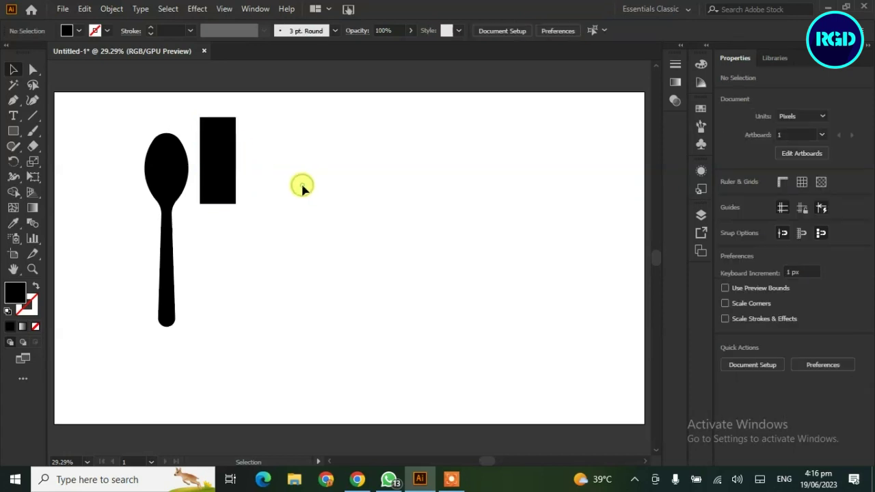
drag(203, 128, 322, 127)
drag(232, 125, 306, 127)
mouse_move(220, 126)
mouse_down()
mouse_move(335, 129)
mouse_move(286, 184)
mouse_up()
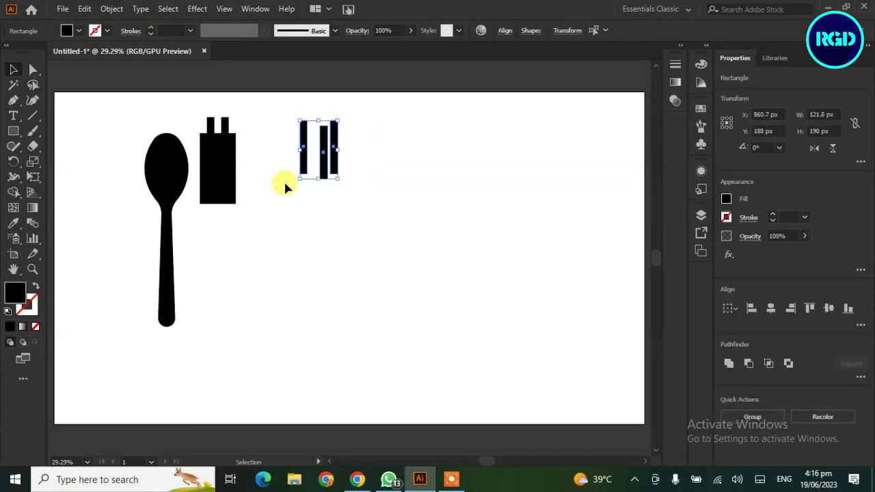
key(Delete)
Nudge the bars into the rectangle, unite them, and subtract them to cut the tines
drag(250, 115, 195, 254)
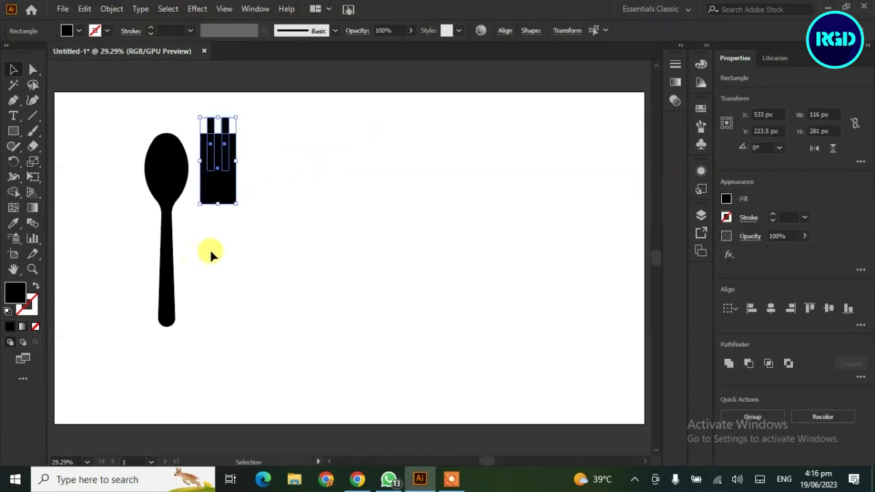
mouse_move(254, 108)
mouse_down()
mouse_move(222, 121)
mouse_move(187, 118)
mouse_up()
key(Down)
key(Down)
key(Down)
key(Down)
key(Down)
key(Down)
key(Down)
key(Down)
key(Down)
key(Down)
key(Down)
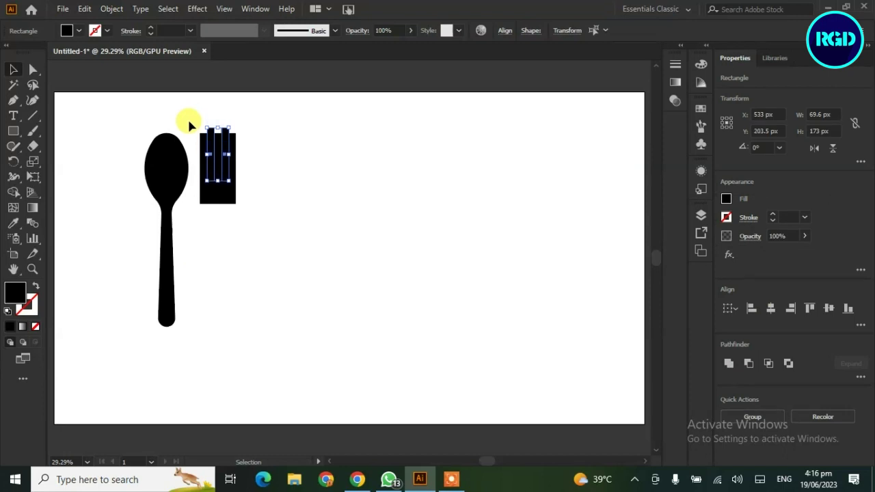
click(728, 363)
drag(248, 198, 189, 213)
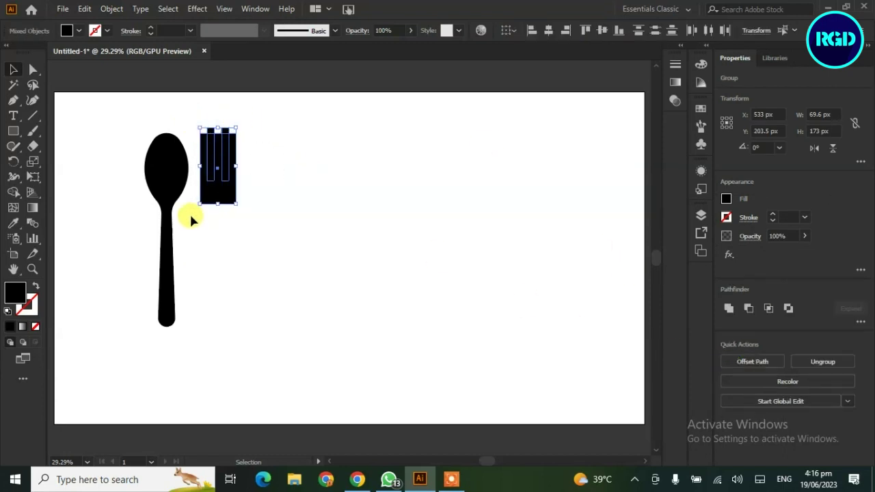
click(748, 363)
click(357, 267)
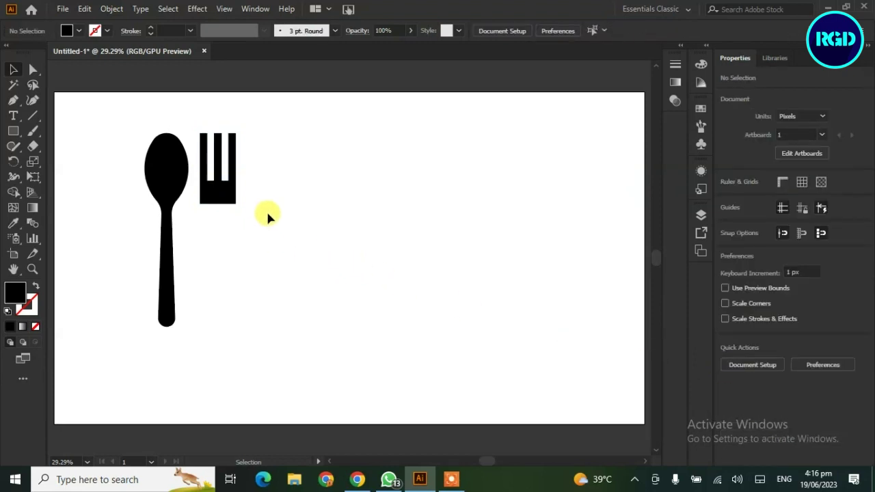
Round the fork's bottom corners, the gaps between tines, and the tine tips
drag(189, 220, 189, 220)
click(33, 69)
mouse_move(251, 189)
mouse_down()
mouse_move(195, 207)
mouse_move(237, 175)
mouse_move(203, 183)
mouse_move(221, 149)
mouse_move(196, 139)
mouse_move(228, 168)
mouse_up()
click(273, 201)
click(280, 166)
click(277, 191)
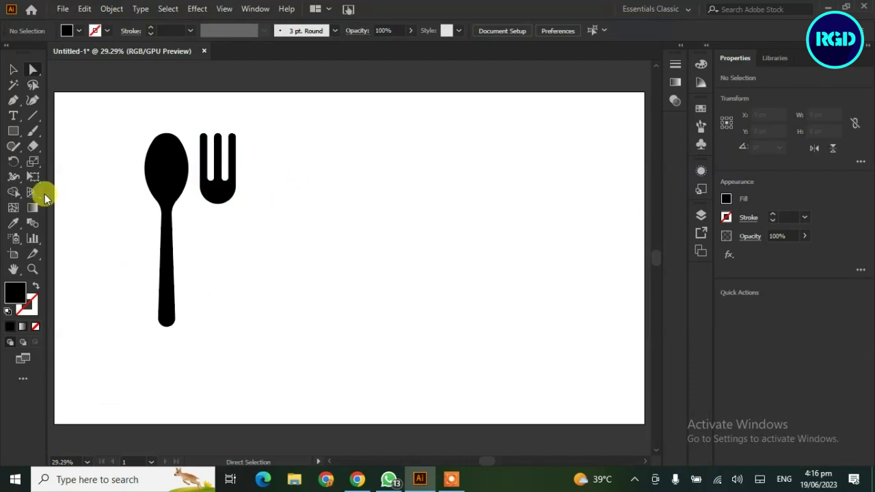
Place a spoon copy under the fork head and merge the pieces with Shape Builder
drag(169, 283, 219, 283)
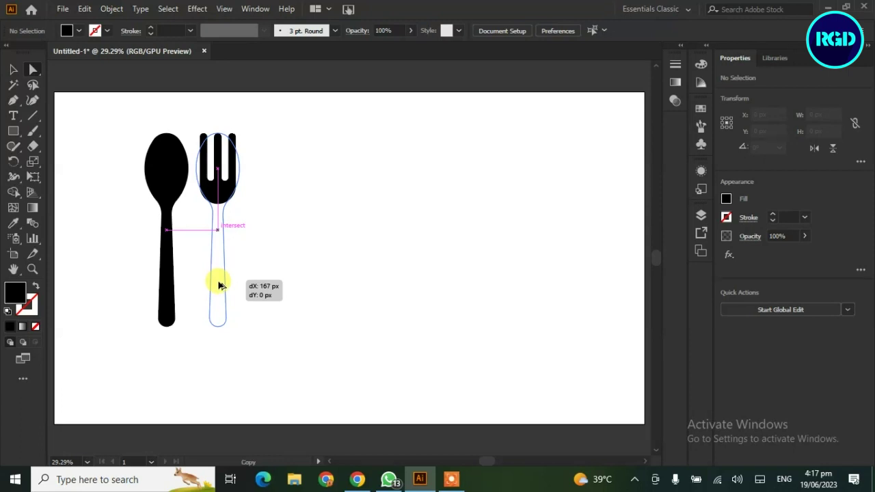
drag(219, 285, 220, 286)
drag(283, 133, 181, 247)
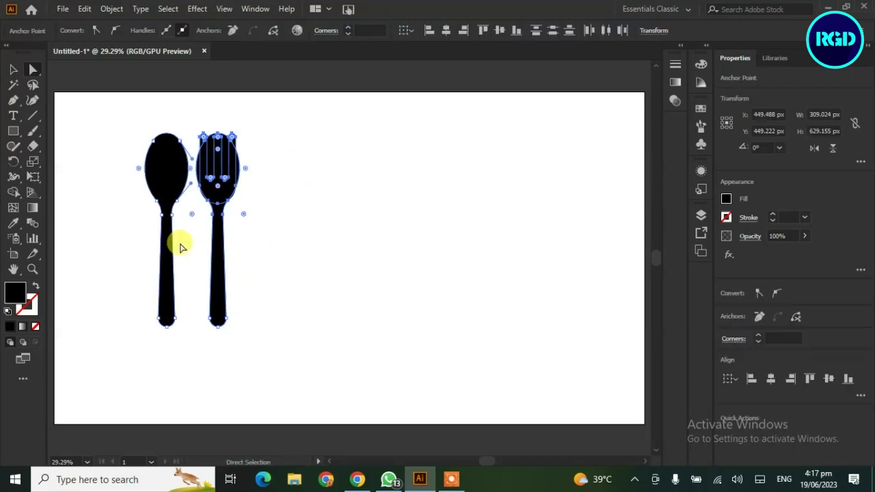
click(13, 191)
mouse_move(216, 303)
mouse_down()
mouse_move(217, 171)
mouse_move(277, 193)
mouse_up()
click(12, 71)
click(283, 273)
Move the oval aside, realign the tines, Unite the fork parts, and delete the leftover oval
drag(221, 167, 408, 166)
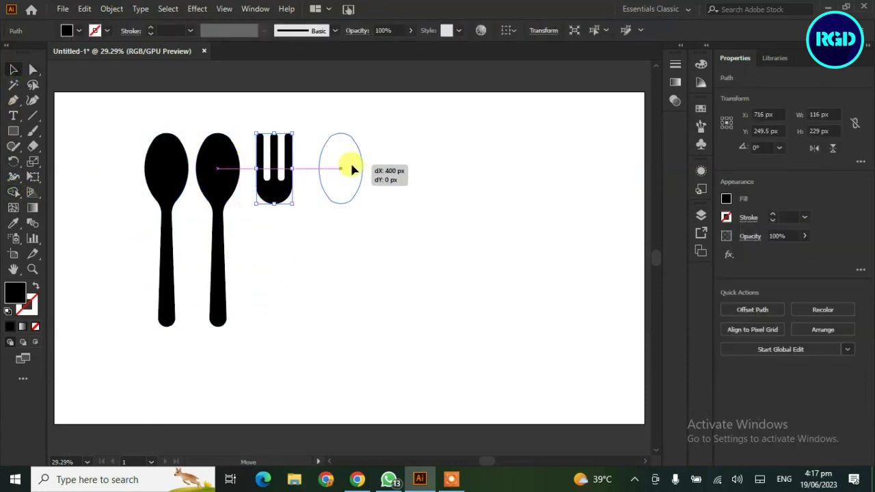
drag(280, 181, 218, 193)
click(262, 266)
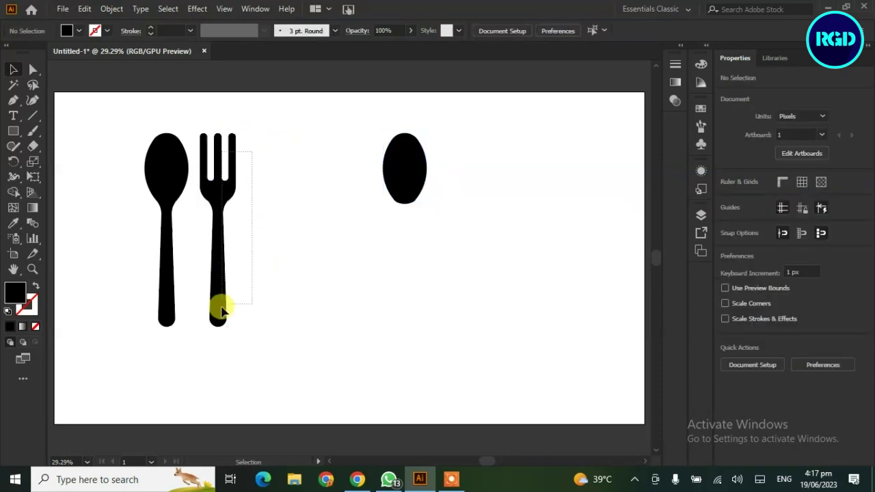
drag(222, 308, 217, 309)
click(729, 363)
click(456, 338)
drag(445, 139, 373, 226)
key(Delete)
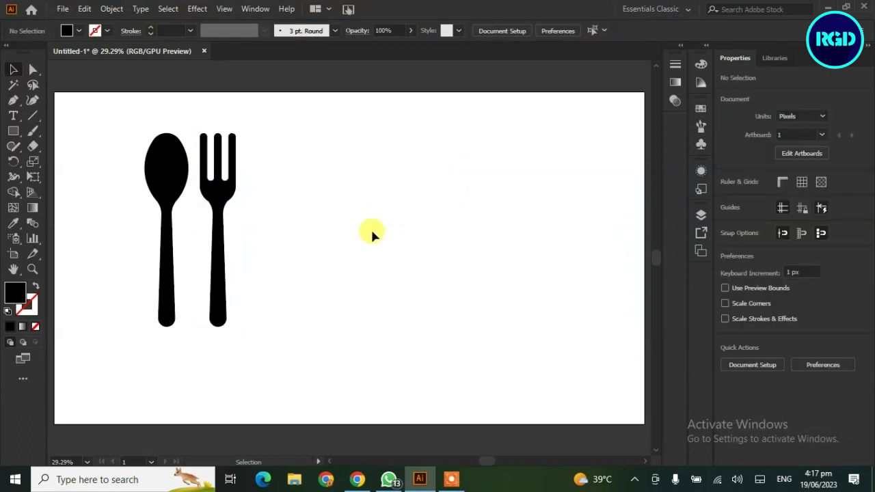
Move both utensils toward the artboard centre and rotate the fork 45° clockwise
drag(254, 137, 121, 265)
drag(166, 296, 324, 303)
click(436, 309)
click(395, 153)
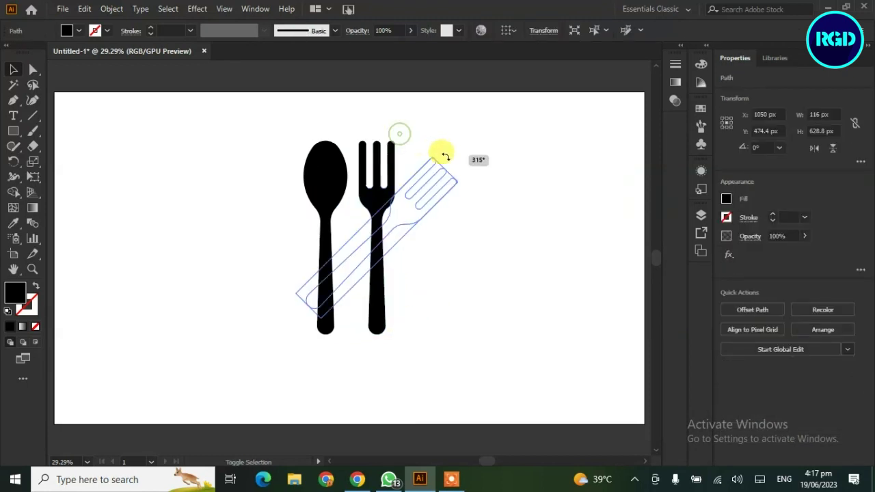
drag(402, 139, 465, 183)
shift+click(332, 171)
Rotate the spoon to cross the fork, then nudge and shrink the crossed pair
click(317, 160)
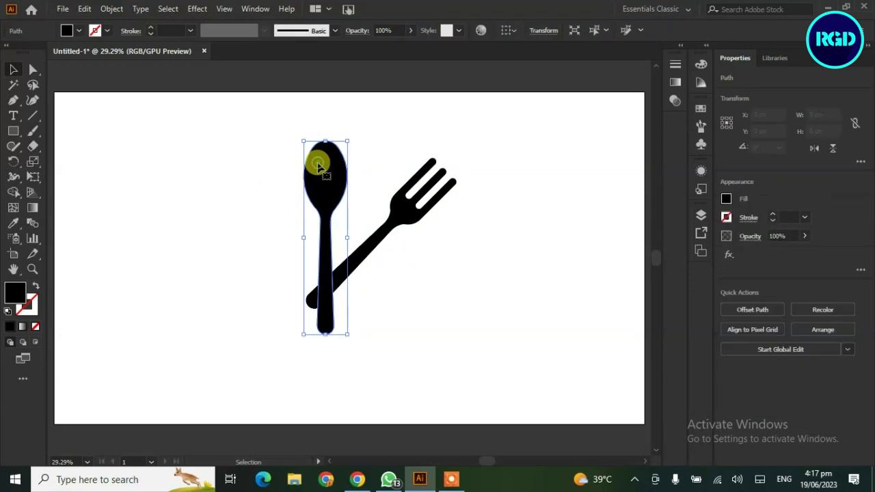
drag(293, 131, 220, 170)
click(184, 221)
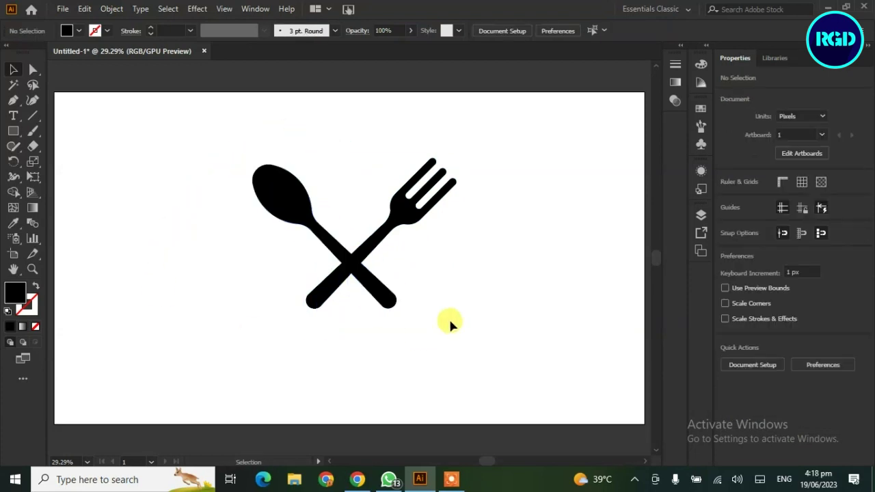
drag(245, 318, 246, 319)
drag(358, 264, 370, 276)
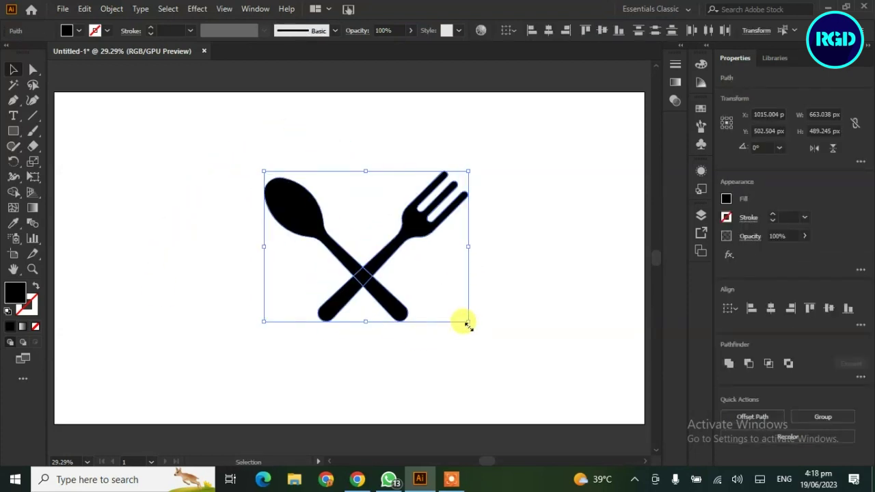
drag(468, 321, 421, 287)
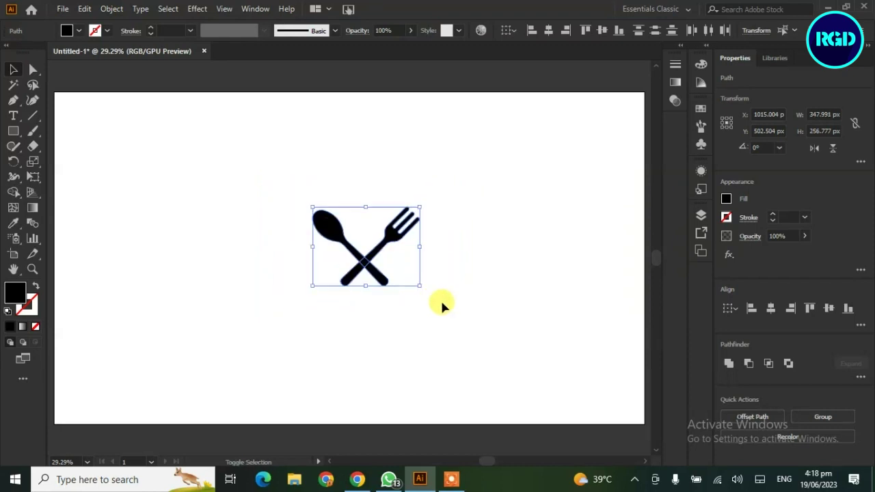
click(443, 307)
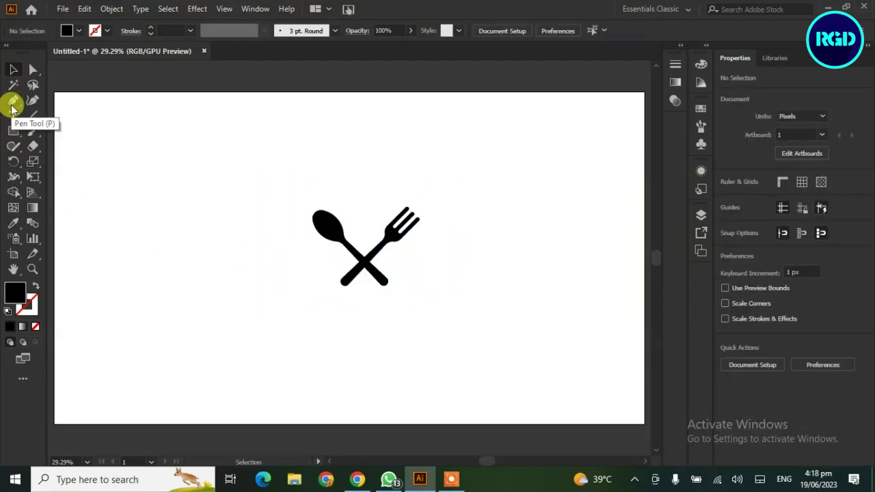
Draw three overlapping circles for the hat's puffs
drag(13, 131, 40, 159)
drag(133, 155, 198, 219)
mouse_move(165, 189)
mouse_down()
mouse_move(219, 205)
mouse_move(135, 214)
mouse_up()
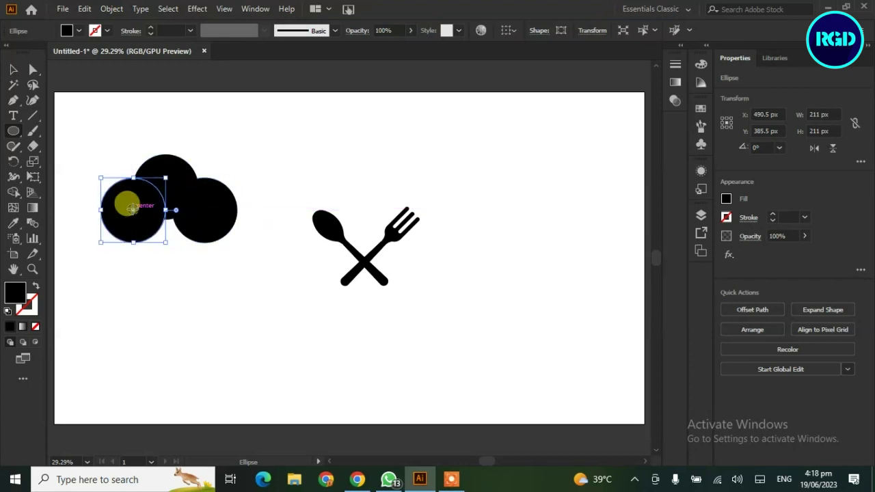
click(13, 73)
click(136, 253)
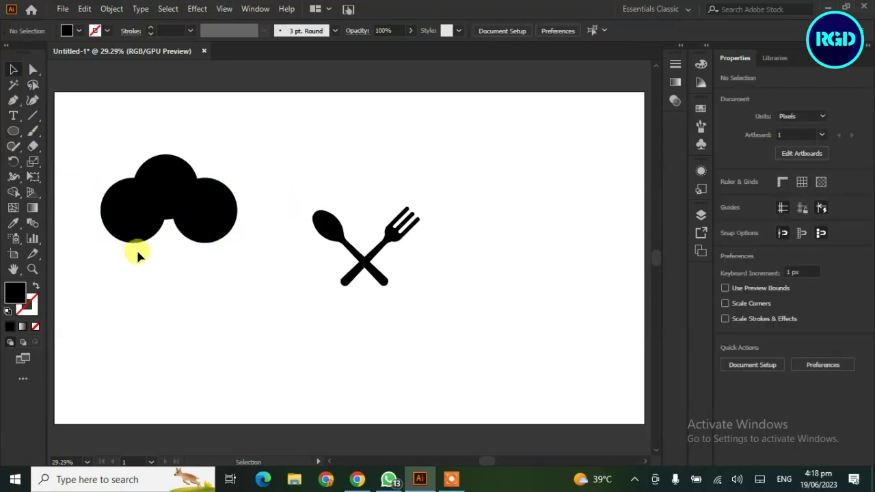
drag(121, 275, 120, 276)
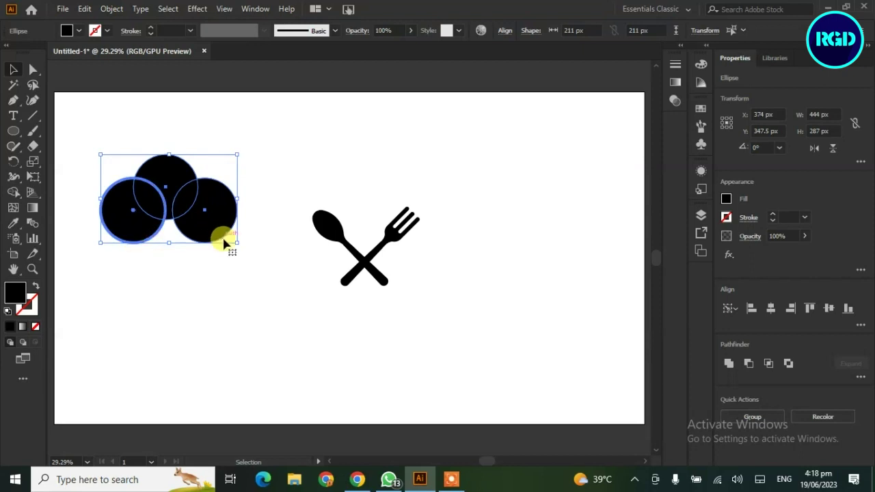
click(216, 270)
Draw a rectangular band beneath the circles
key(m)
drag(119, 247, 206, 263)
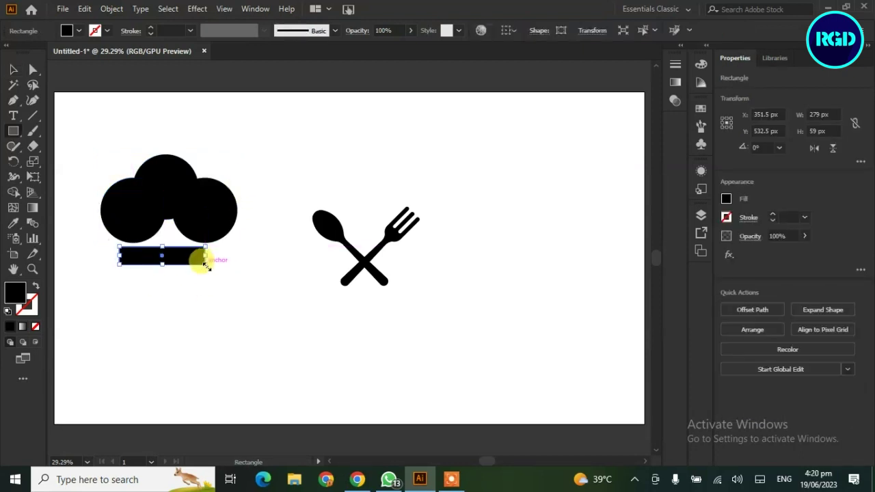
right_click(11, 101)
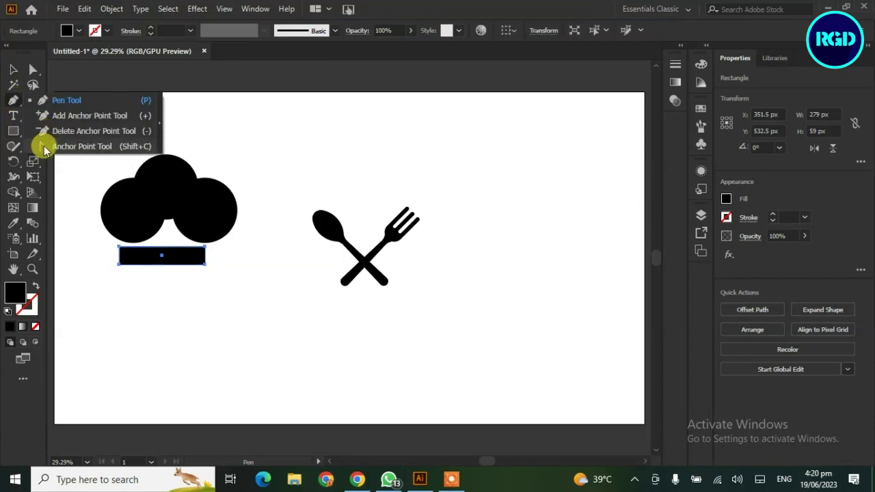
click(43, 143)
click(13, 69)
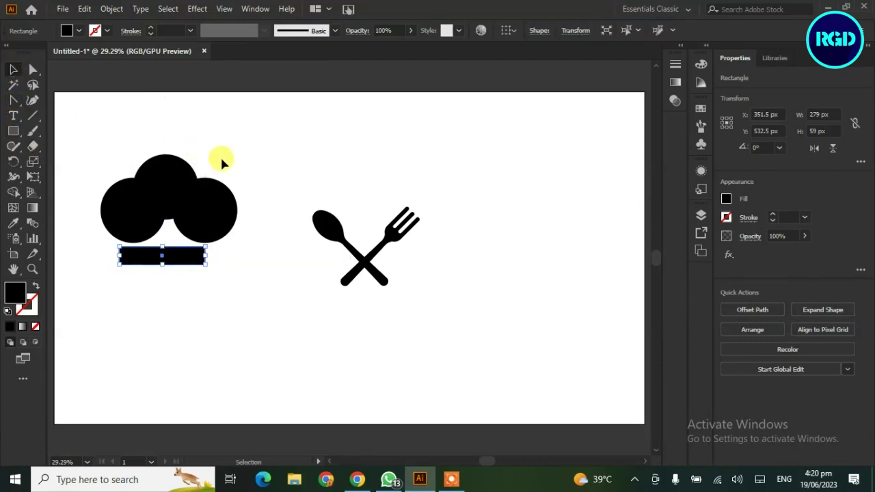
Unite the circles into a cloud and centre the band horizontally under it
click(104, 231)
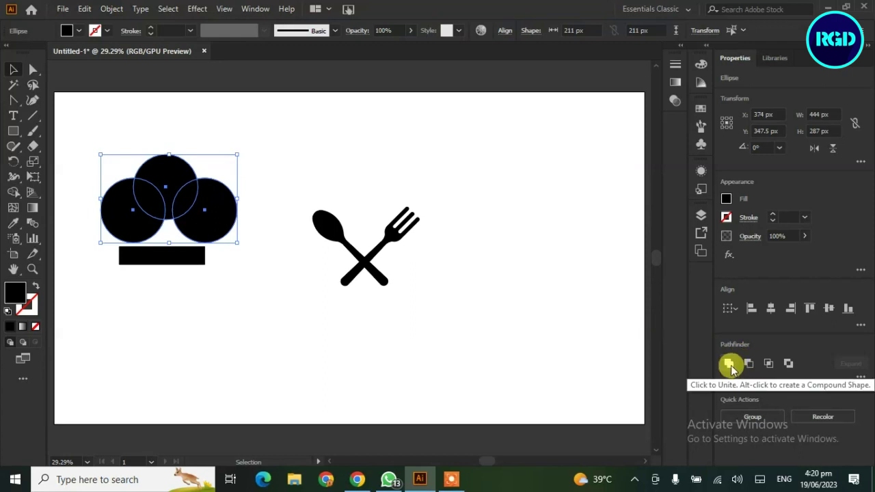
click(729, 363)
click(339, 324)
drag(250, 179, 144, 281)
click(770, 309)
click(301, 316)
Bend the band's top and bottom edges into upward curves with the Anchor Point tool
click(165, 258)
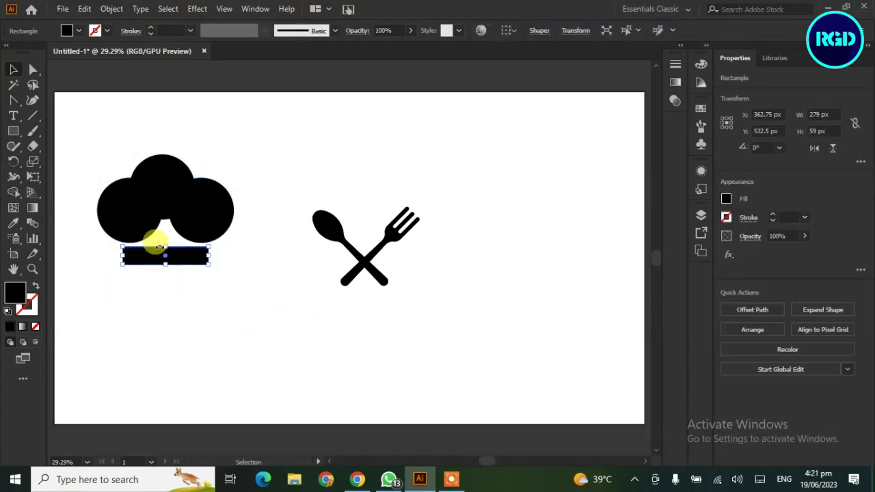
click(13, 100)
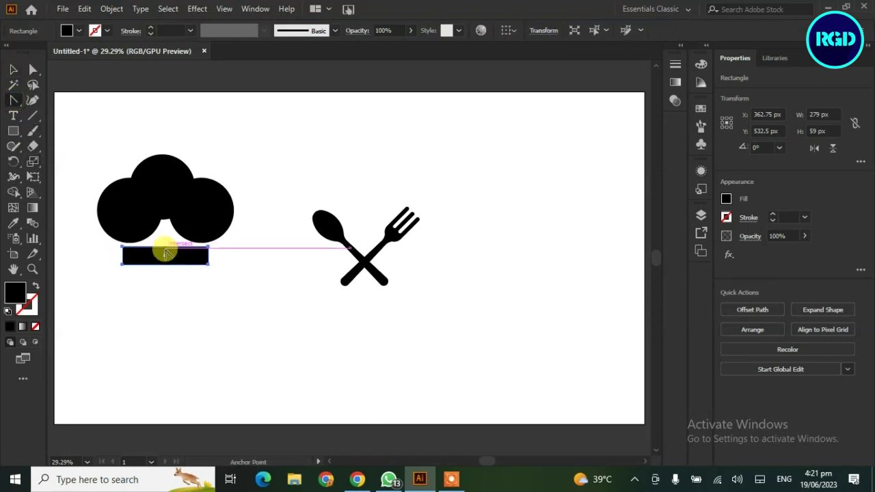
drag(166, 249, 165, 239)
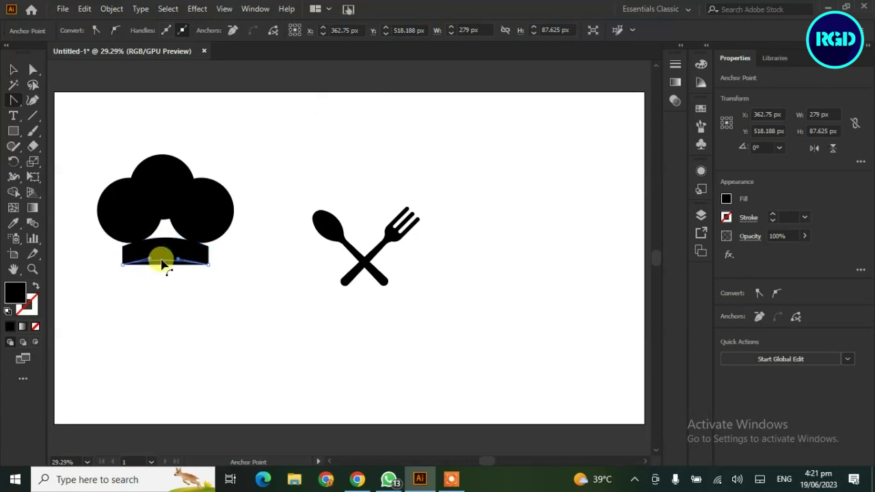
drag(162, 264, 163, 261)
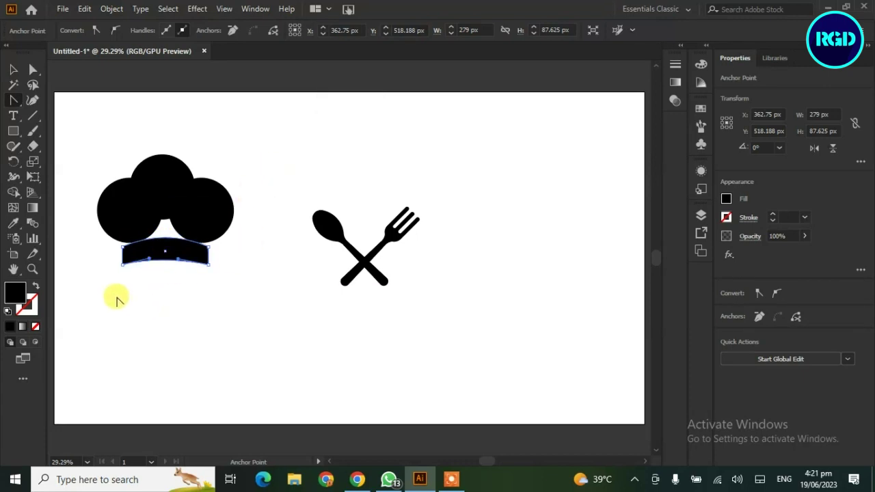
click(13, 69)
Merge the cloud and curved band into one hat with Shape Builder
drag(97, 294, 205, 171)
click(13, 192)
drag(116, 205, 169, 247)
key(v)
click(111, 296)
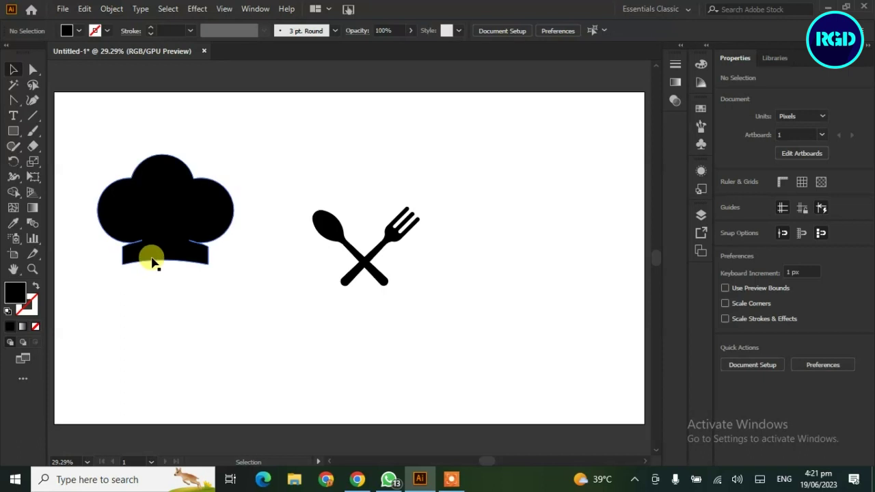
click(152, 213)
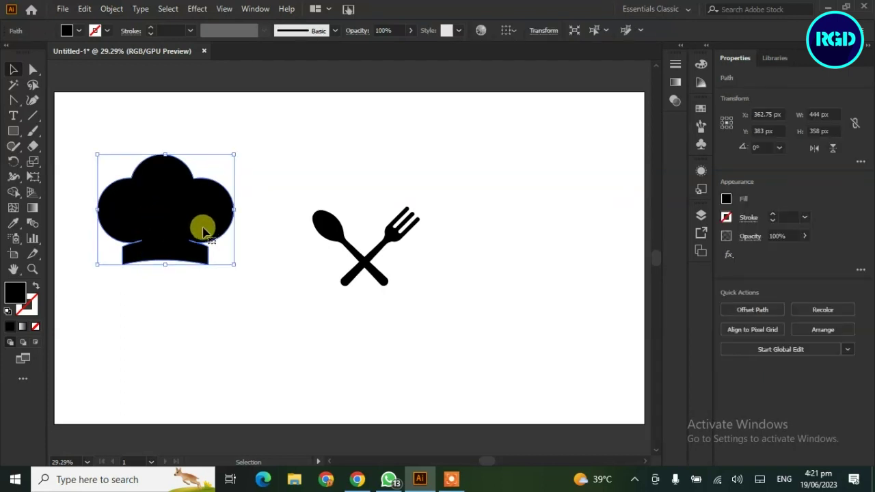
Move the chef hat above the crossed utensils, shorten it, and make it outline-only
drag(172, 157, 351, 170)
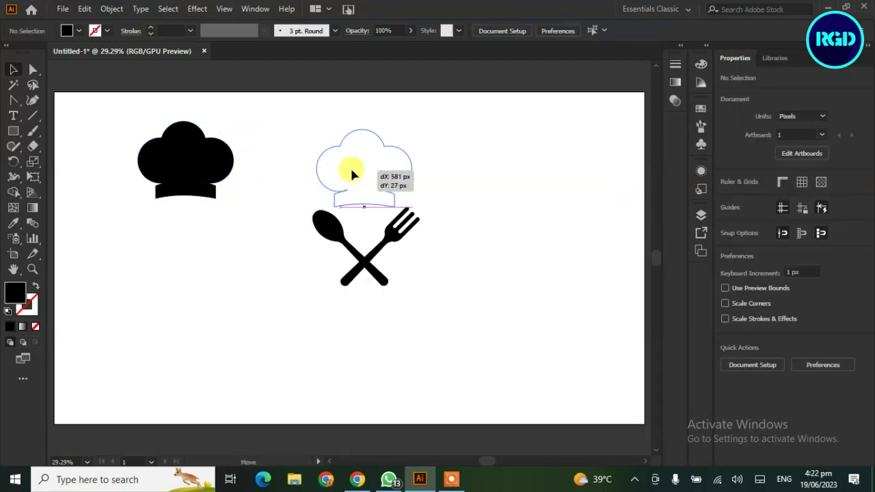
drag(363, 128, 362, 214)
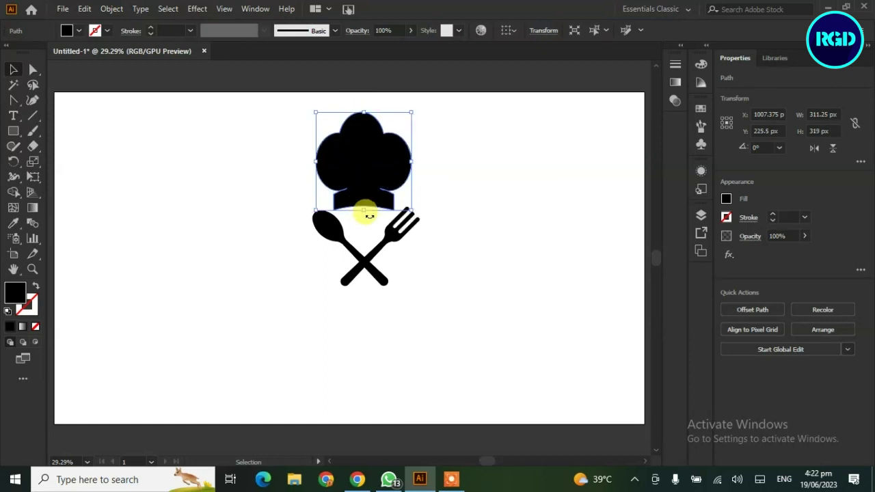
click(35, 287)
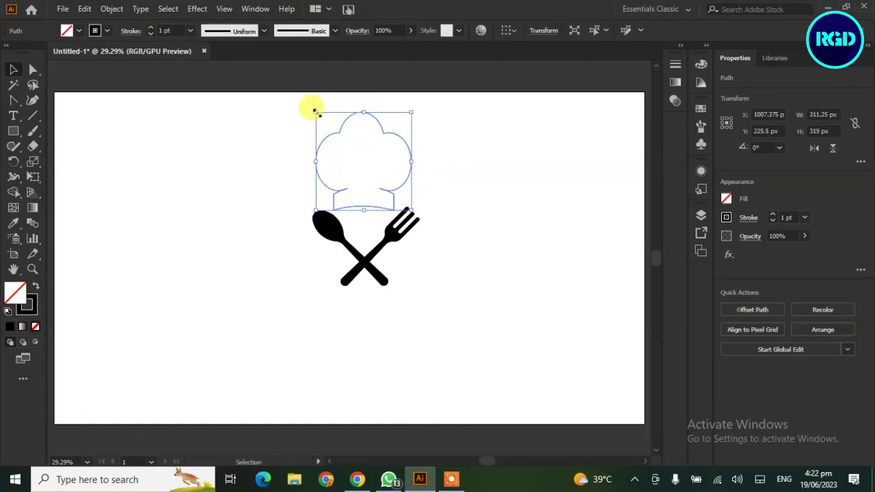
Give the hat outline a 12 pt stroke with the tapered Width Profile 1
click(152, 29)
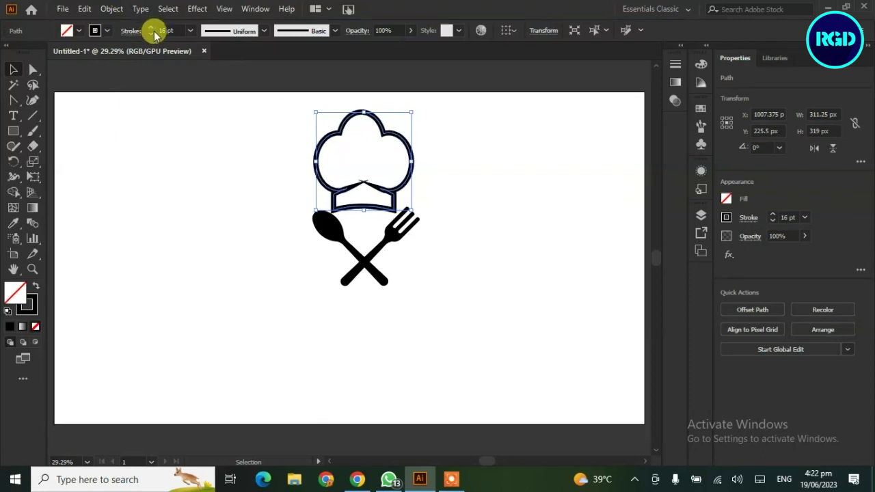
click(152, 33)
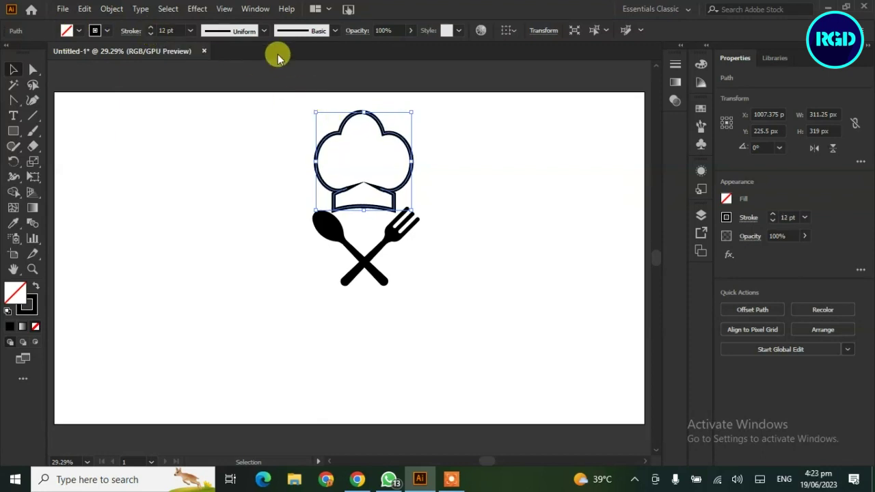
click(256, 30)
click(230, 73)
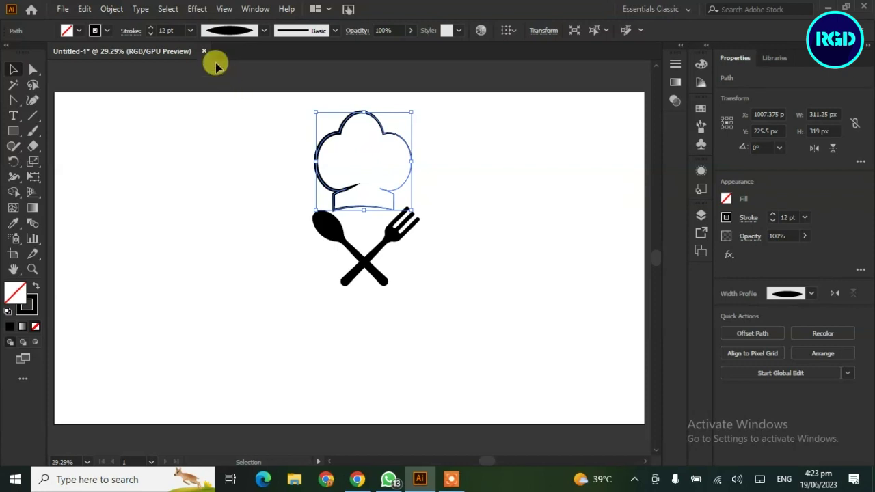
scroll(152, 32, up, 7)
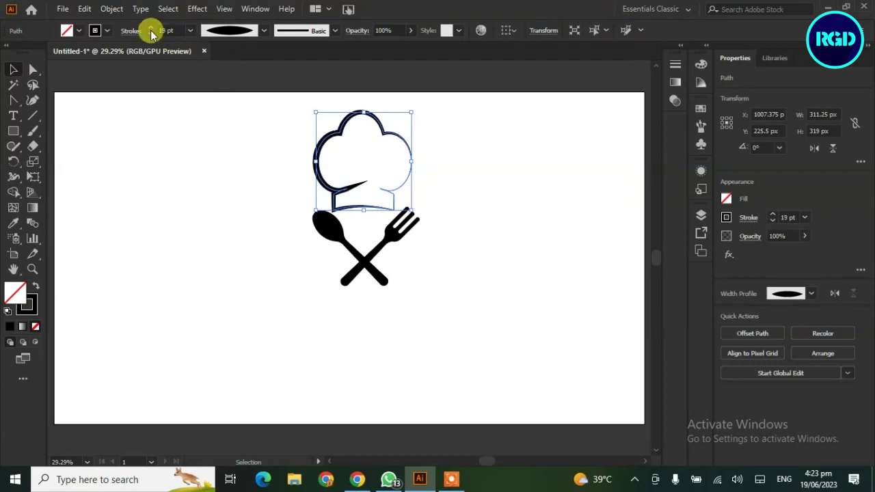
Resize the chef hat from its top-left and top-right corners
click(205, 193)
click(394, 192)
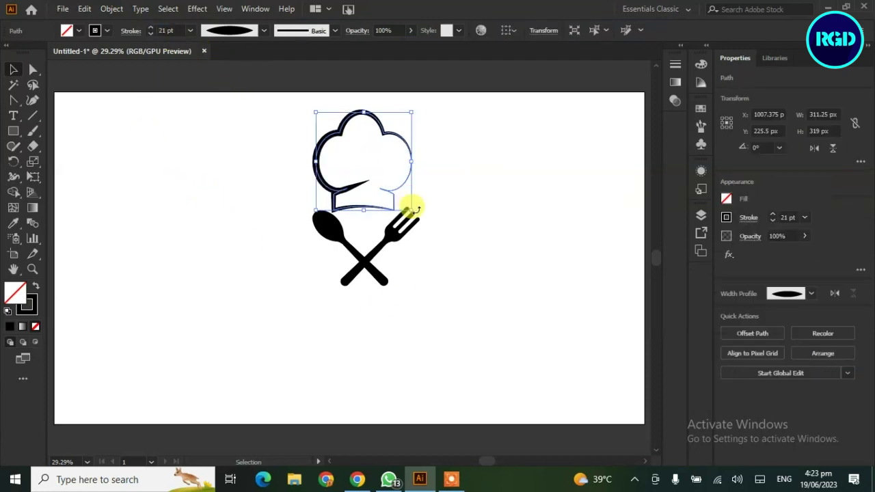
drag(317, 111, 333, 129)
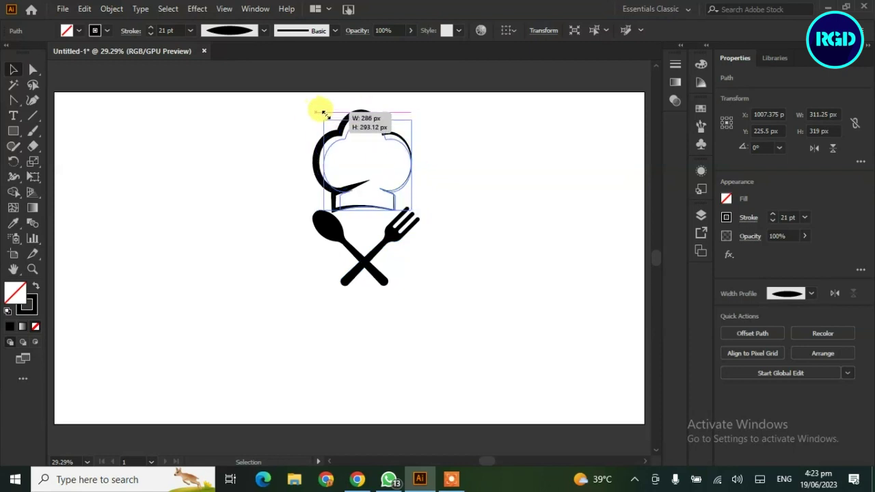
drag(412, 135, 415, 124)
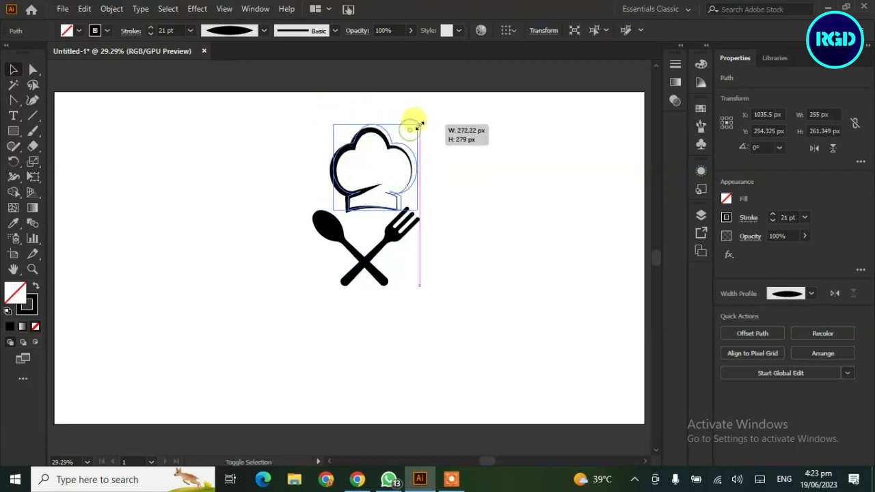
click(437, 164)
Shift the hat slightly left and stretch both sides outward to widen it
drag(333, 176, 319, 170)
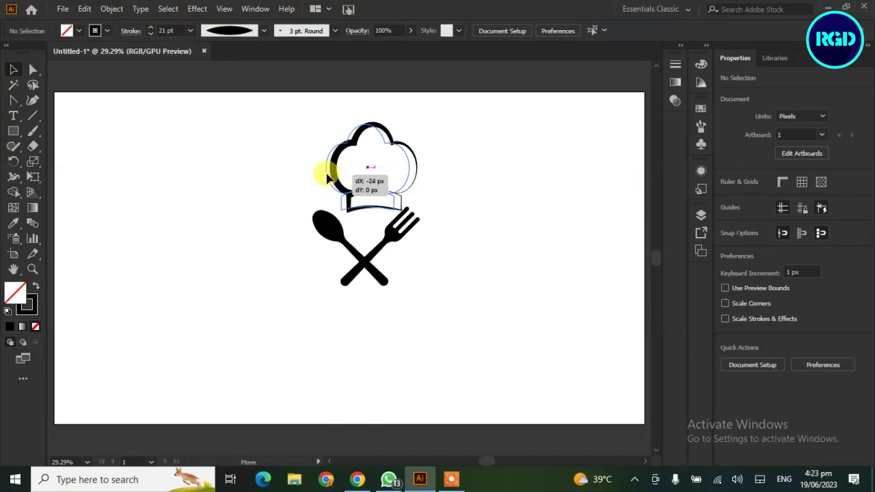
drag(406, 166, 417, 166)
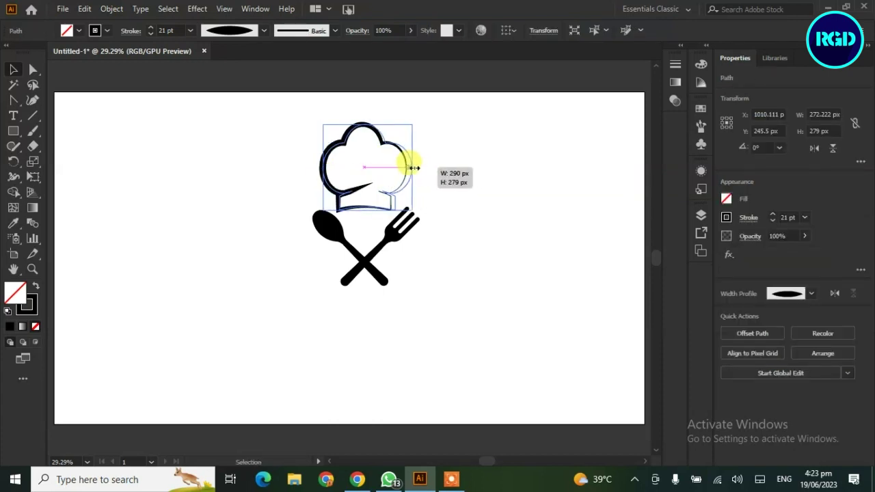
drag(323, 166, 307, 166)
drag(417, 166, 420, 164)
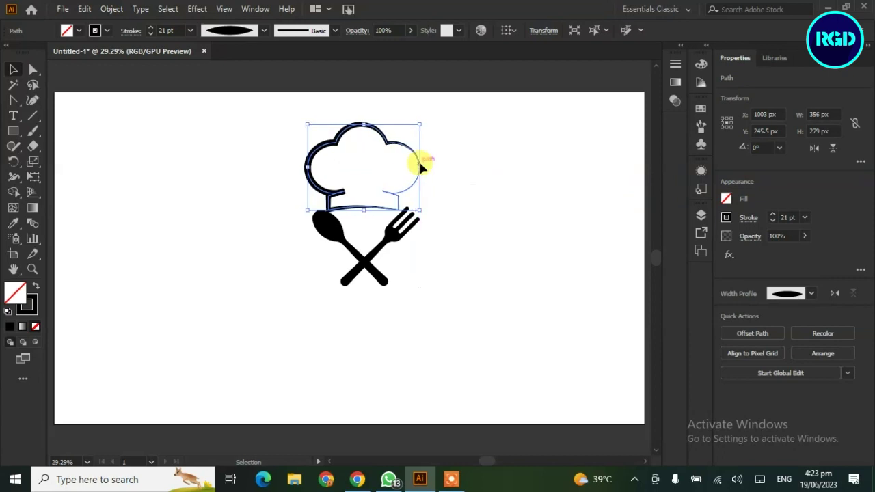
click(465, 226)
click(349, 202)
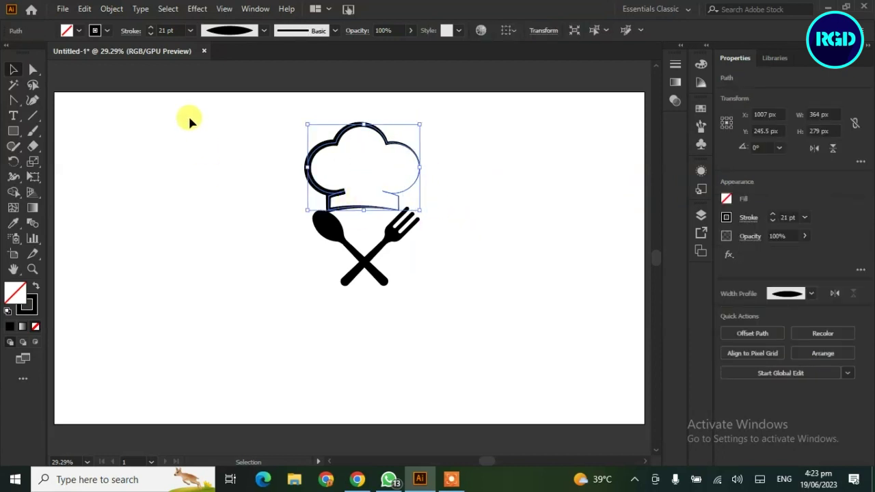
click(112, 9)
click(166, 170)
Nudge the crossed spoon and fork slightly down
click(208, 217)
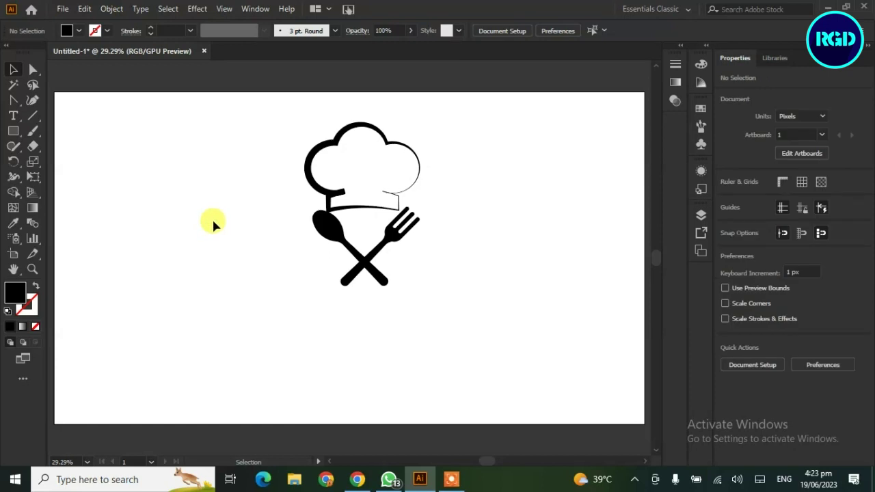
drag(317, 288, 319, 288)
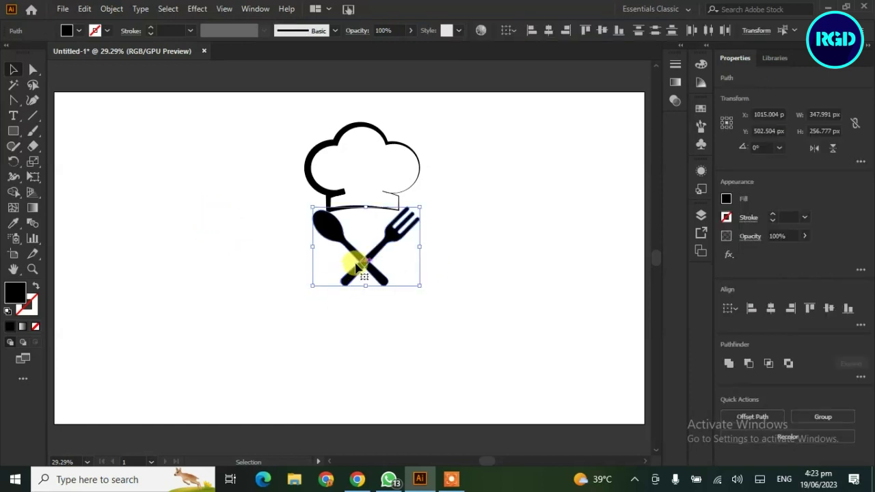
drag(366, 266, 363, 272)
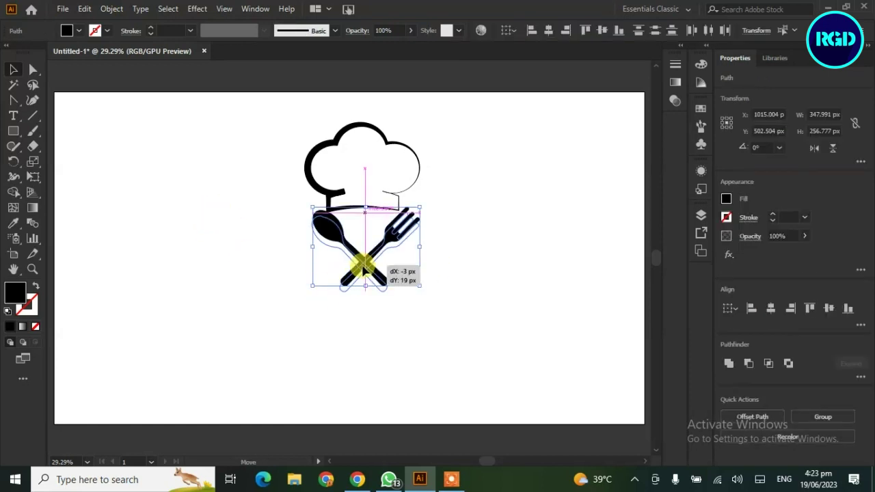
click(442, 264)
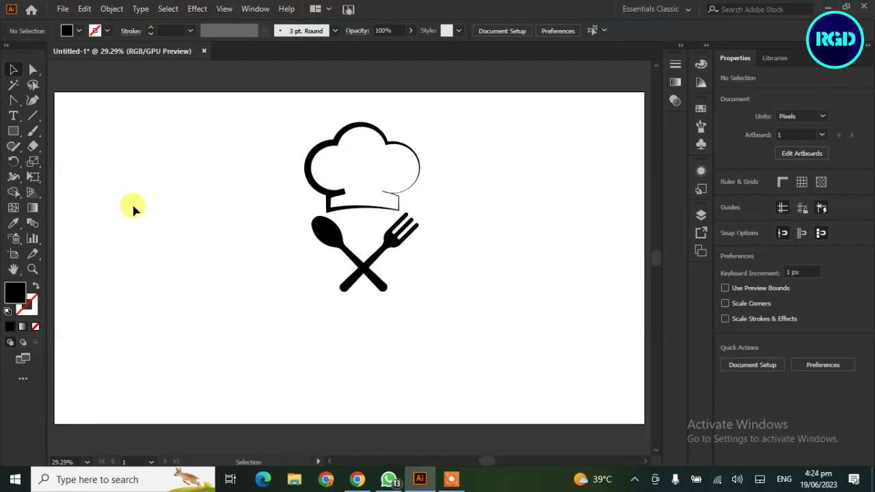
Draw a long black bar below the cutlery and a small rectangle at its left end
click(13, 131)
mouse_move(205, 325)
mouse_down()
mouse_move(282, 372)
mouse_move(383, 358)
mouse_up()
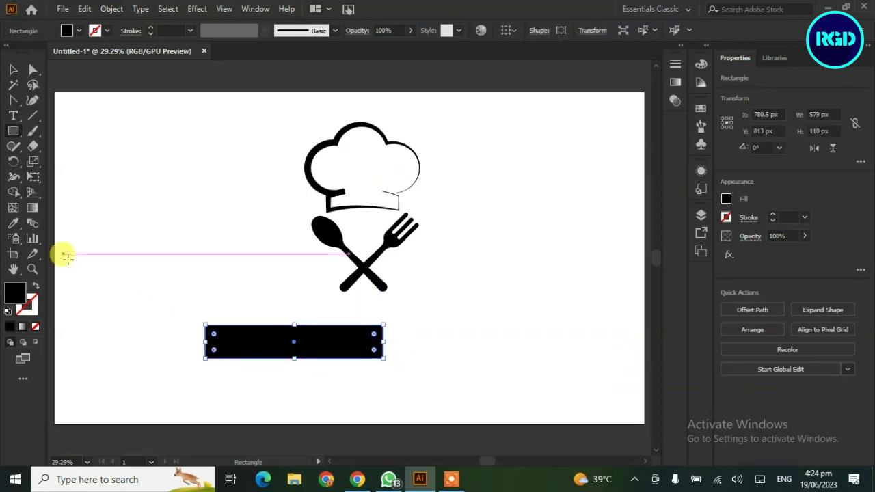
mouse_move(176, 319)
mouse_down()
mouse_move(219, 349)
mouse_move(201, 335)
mouse_up()
click(14, 69)
click(127, 263)
click(163, 380)
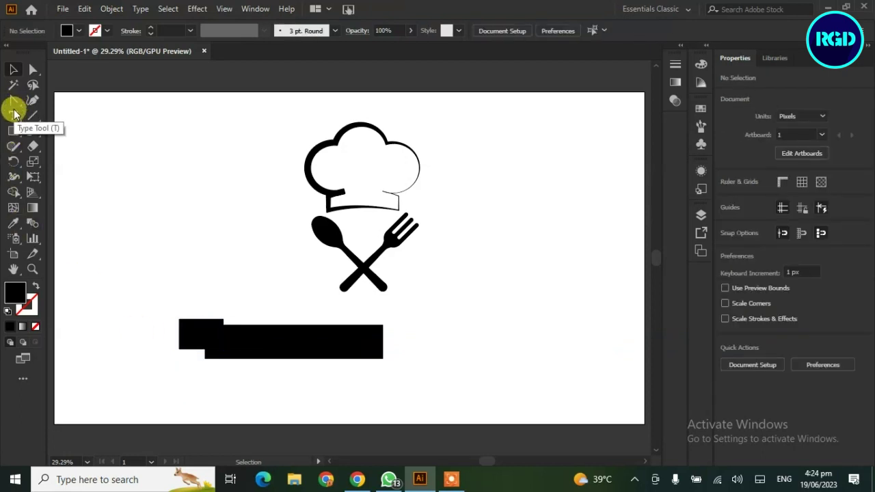
Notch the small rectangle's left edge by pushing a new midpoint anchor inward
drag(13, 101, 102, 115)
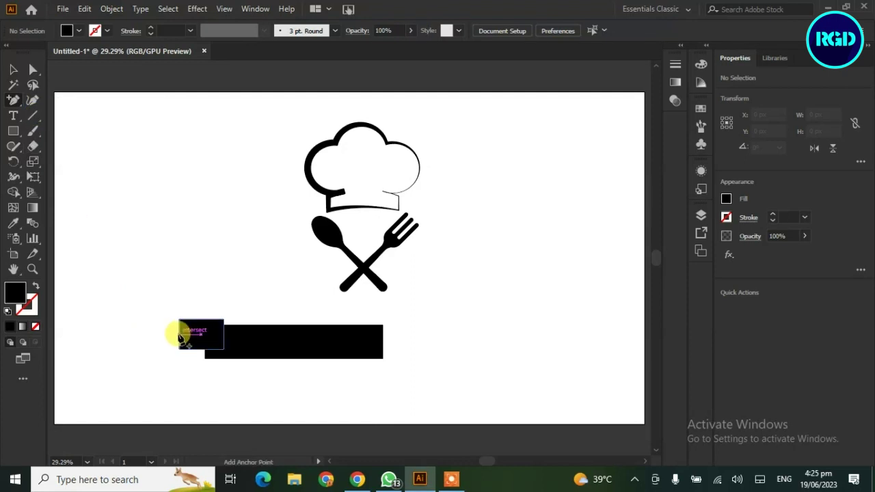
click(182, 335)
click(33, 69)
click(181, 336)
drag(181, 335, 201, 332)
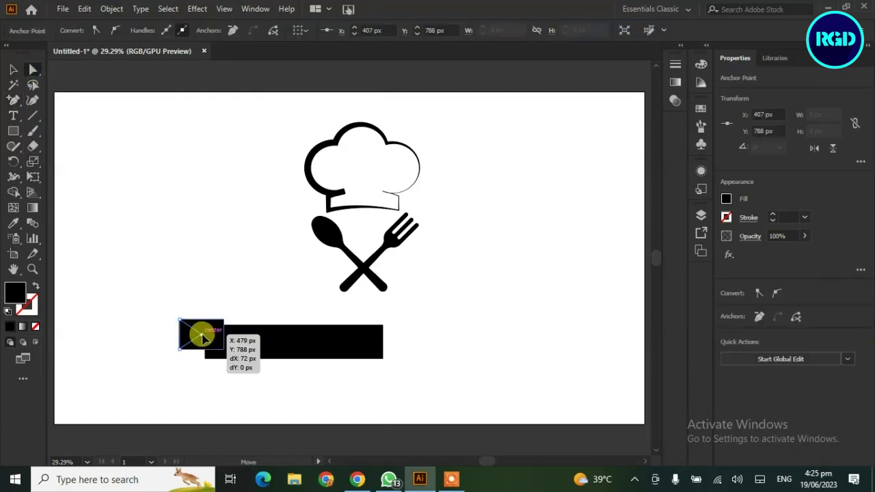
click(107, 347)
Pull a new anchor on the small shape's right edge inward and select the flag end
key(plus)
click(223, 339)
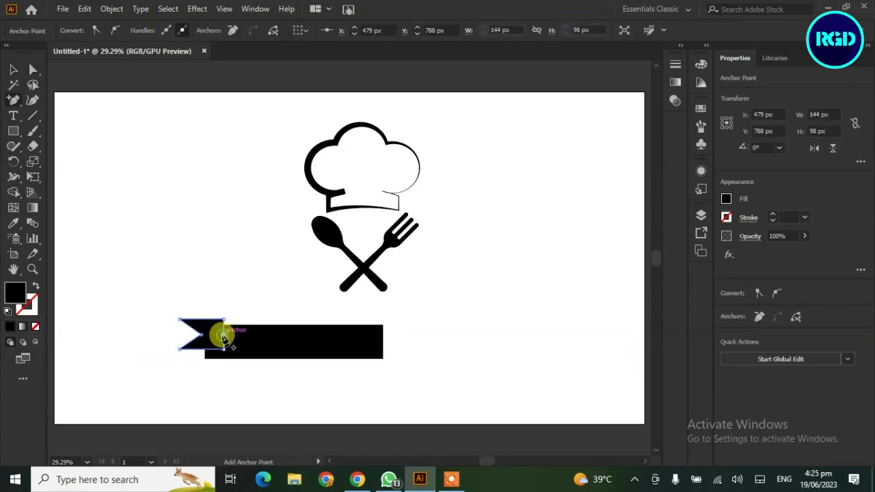
click(32, 69)
drag(223, 338, 205, 335)
click(118, 415)
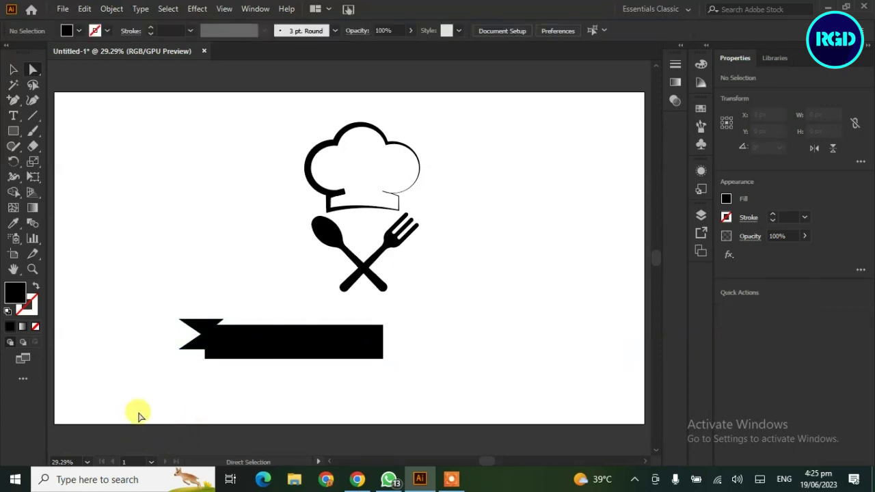
drag(171, 362, 232, 315)
click(13, 69)
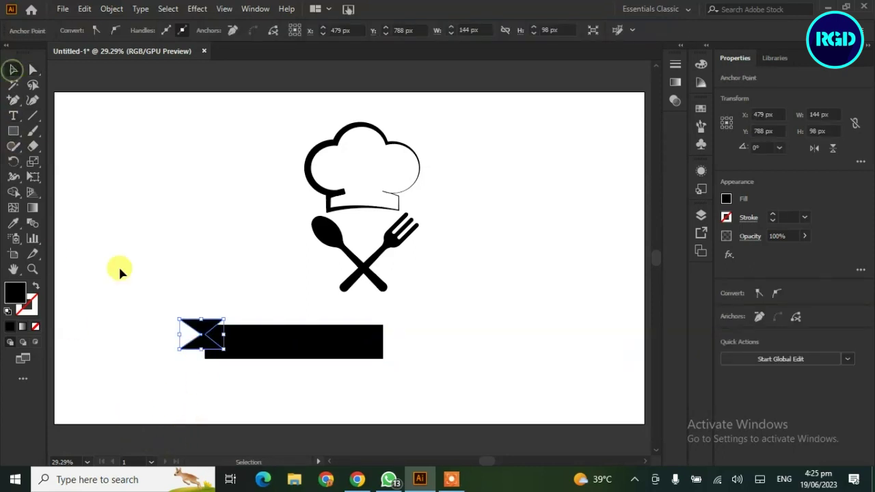
click(150, 350)
Reflect a copy of the notched flag end, place it at the bar's right end, and select the banner
right_click(191, 350)
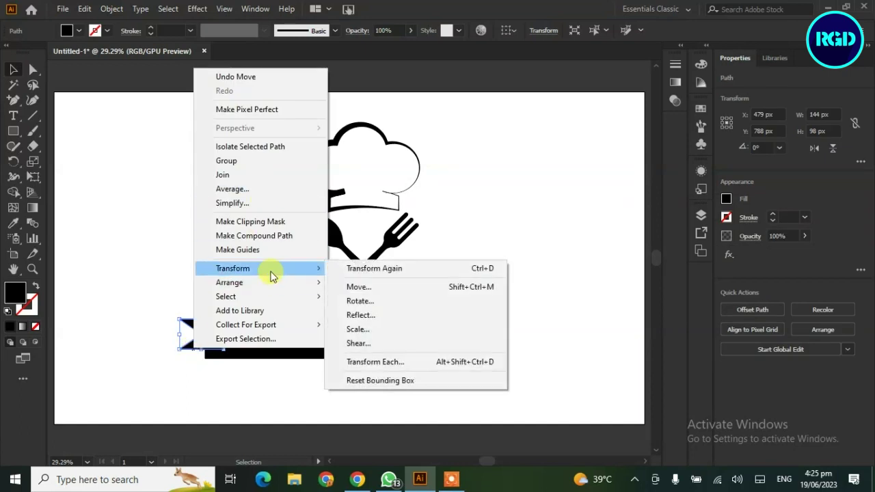
click(432, 315)
click(464, 299)
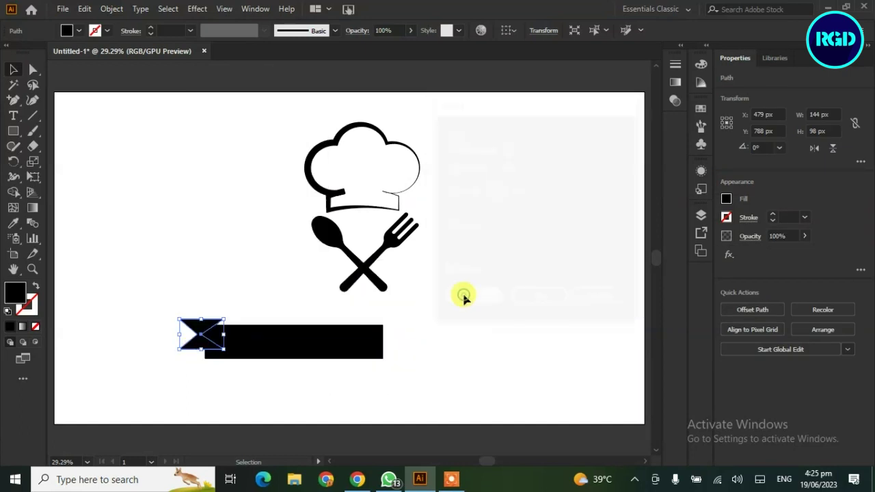
drag(202, 330, 383, 330)
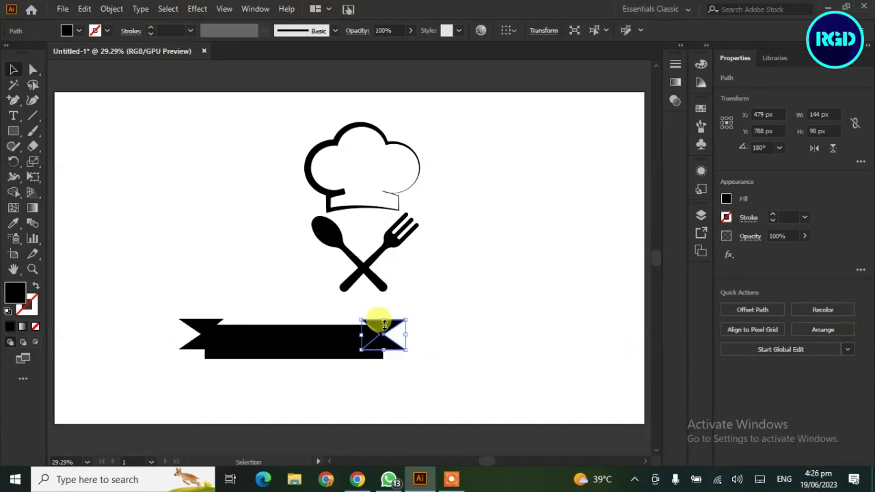
click(325, 418)
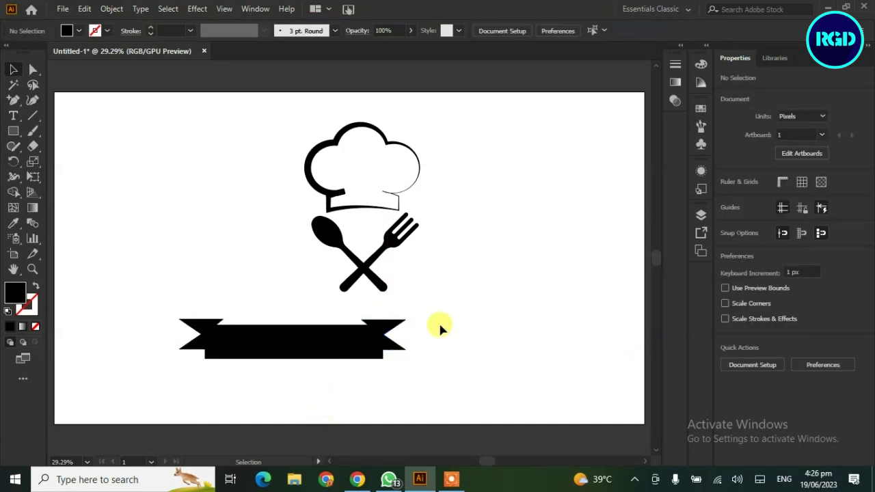
drag(439, 327, 153, 376)
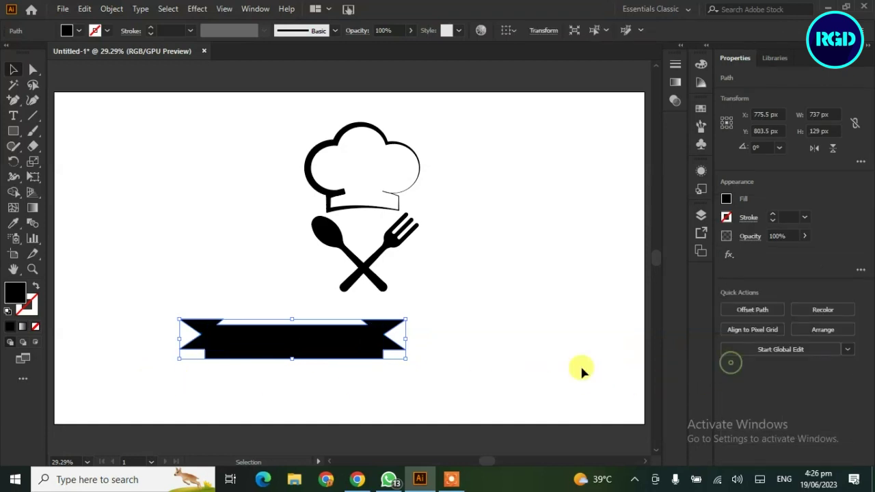
click(497, 354)
Warp the banner into an arc with -48% bend and move it up under the utensils
drag(301, 350, 379, 335)
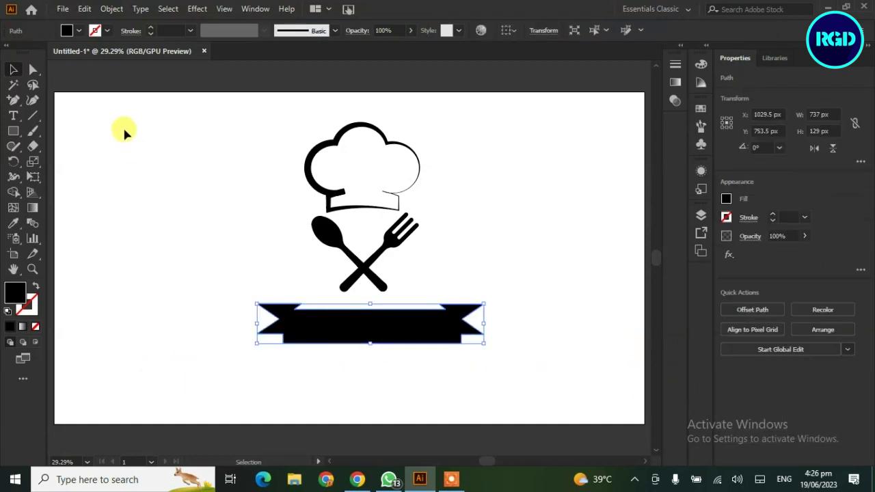
click(109, 9)
mouse_move(177, 366)
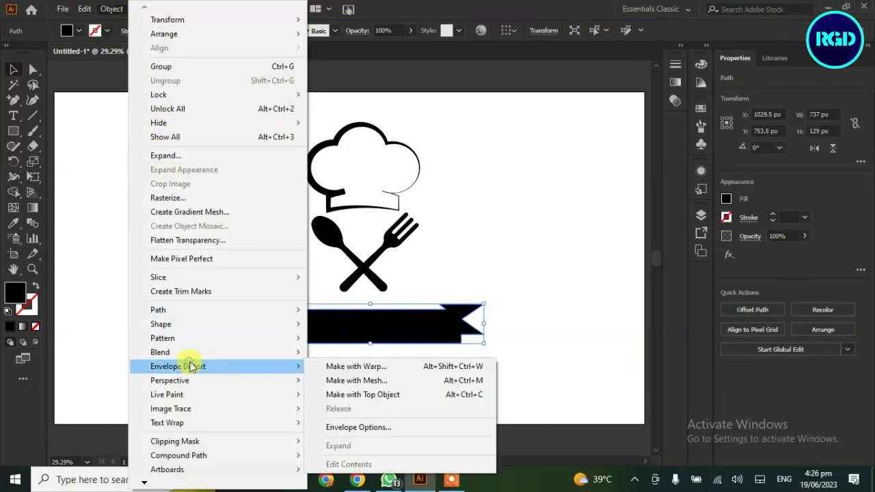
click(335, 366)
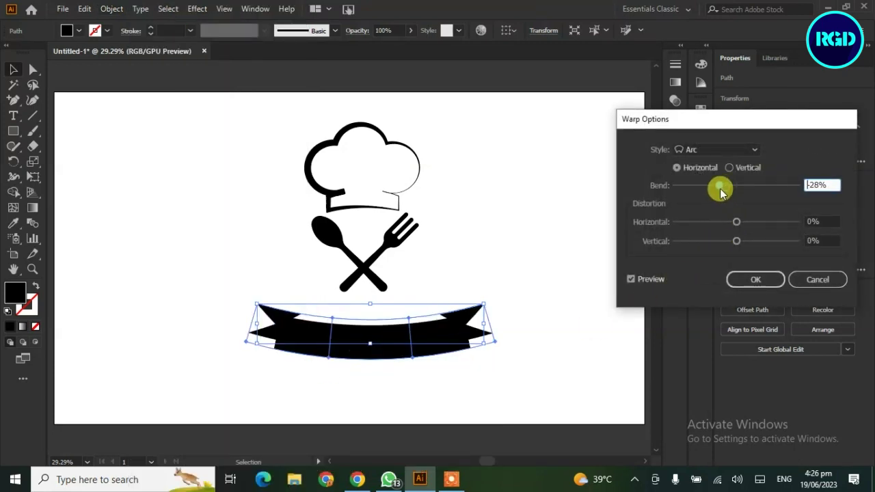
drag(717, 188, 707, 186)
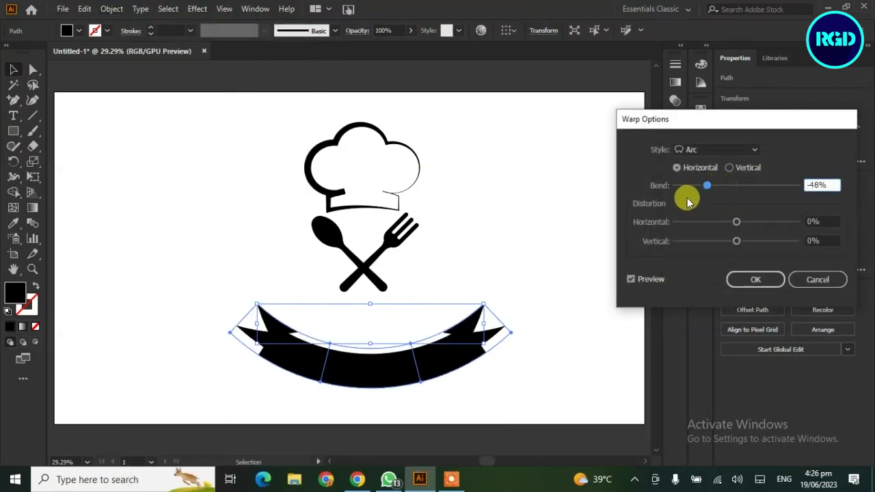
click(724, 285)
mouse_move(369, 362)
mouse_down()
mouse_move(366, 326)
mouse_move(367, 347)
mouse_up()
Change the RESTAURANT text to Fredoka One and place it left of the banner
click(367, 353)
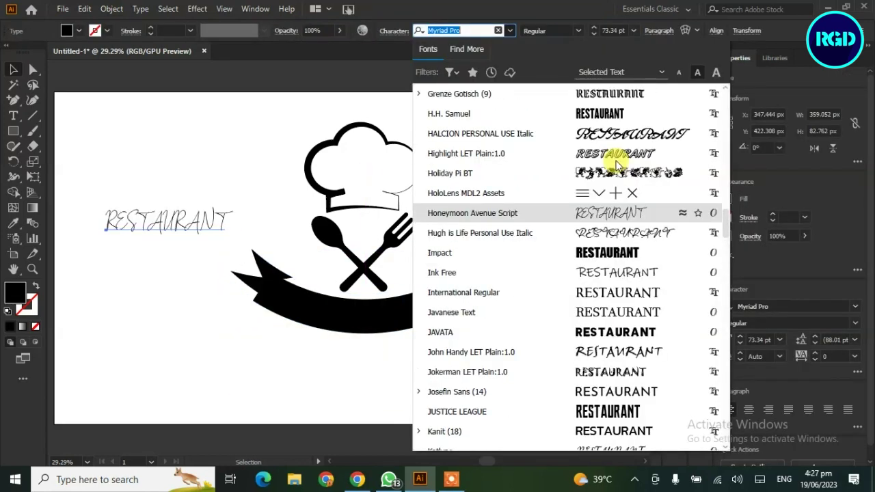
scroll(619, 164, up, 3)
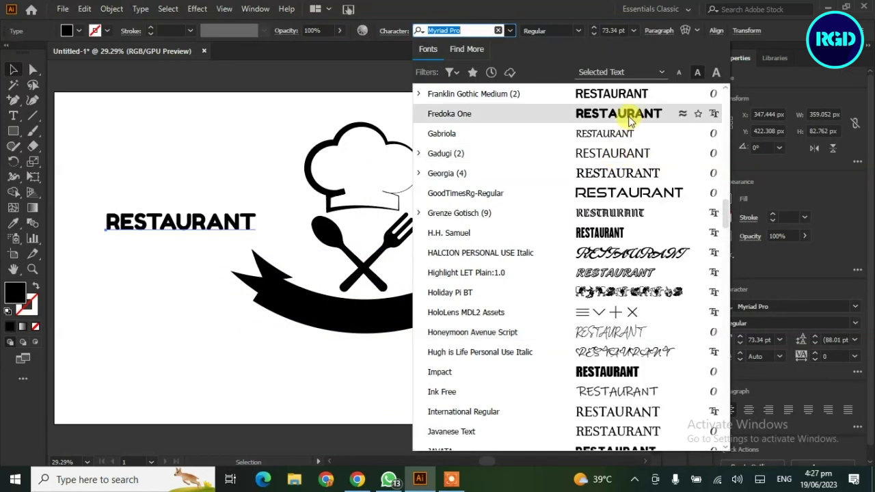
click(628, 119)
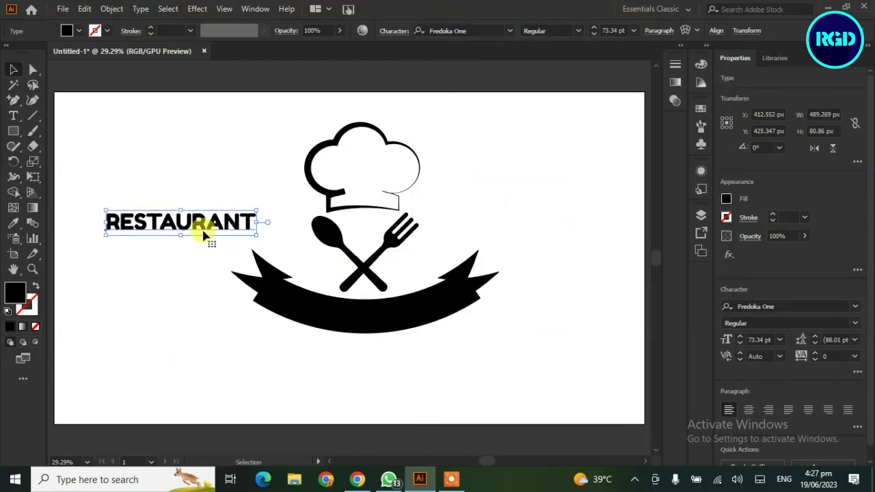
drag(202, 233, 168, 287)
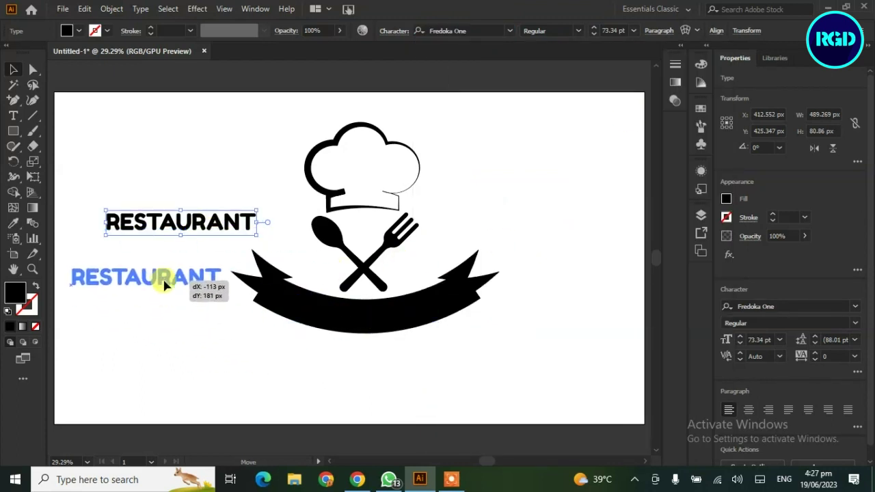
Draw a 724 px horizontal Pen line with black stroke and no fill, then select RESTAURANT
click(13, 100)
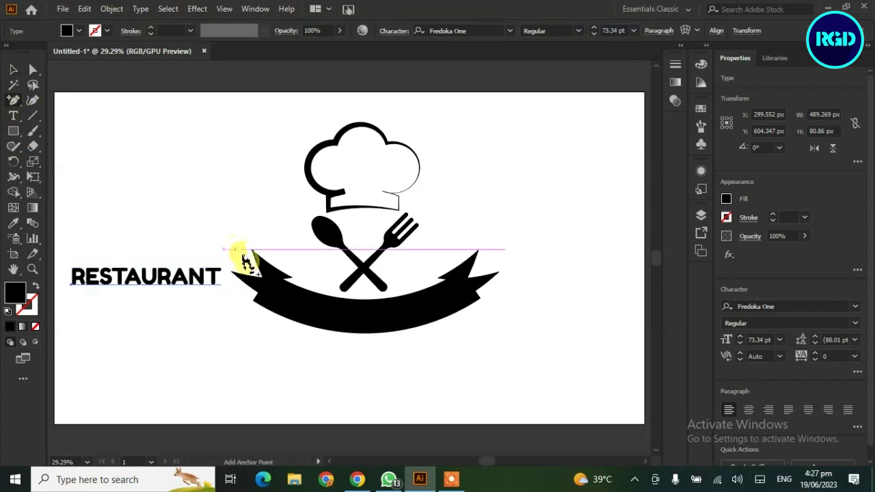
click(99, 146)
click(534, 256)
click(13, 103)
click(62, 100)
click(81, 138)
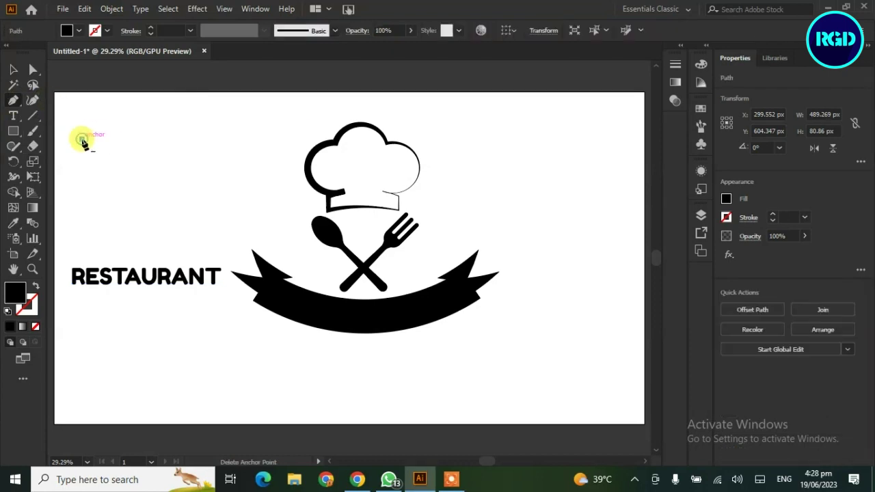
click(304, 139)
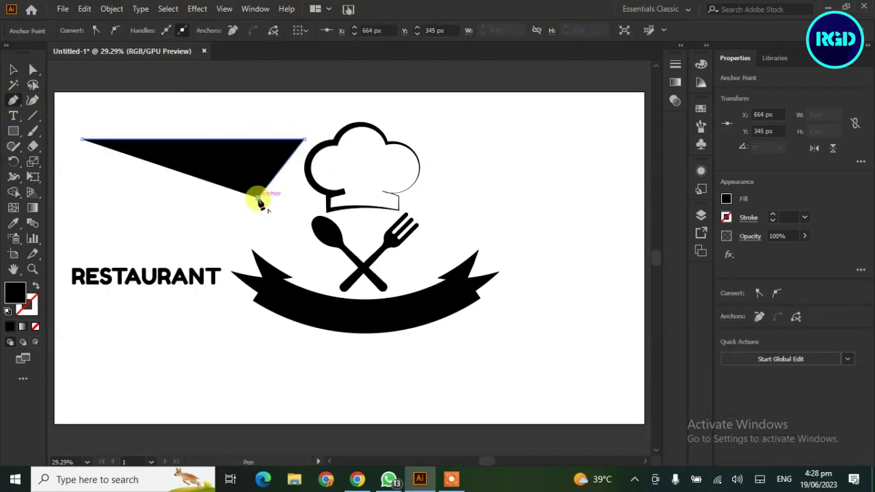
key(Escape)
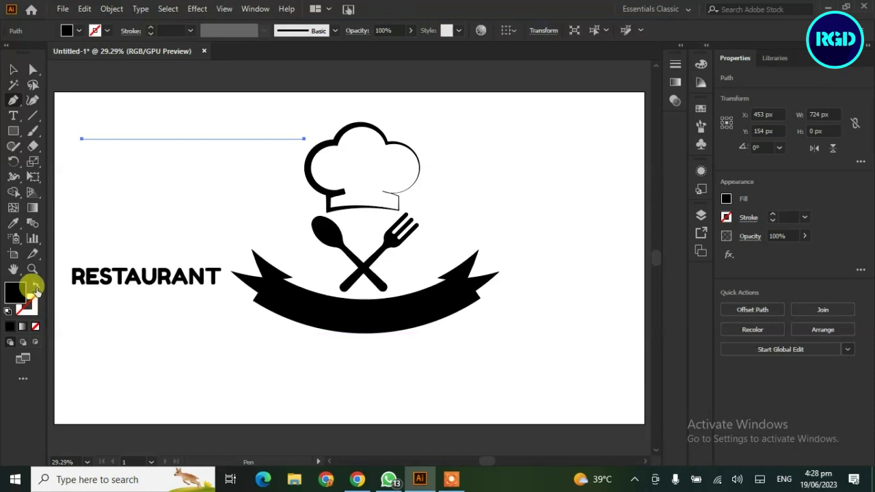
click(36, 286)
click(14, 120)
drag(72, 271, 220, 270)
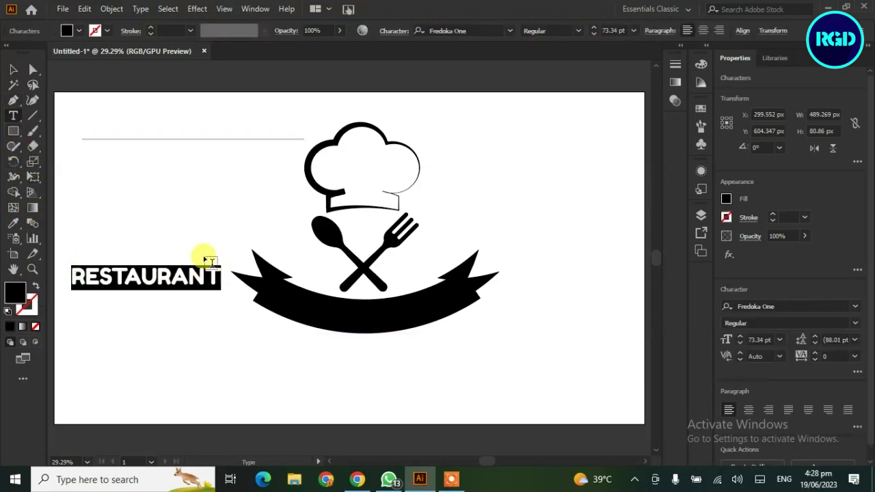
Copy RESTAURANT and paste it as Type on a Path along the straight line
key(ctrl+c)
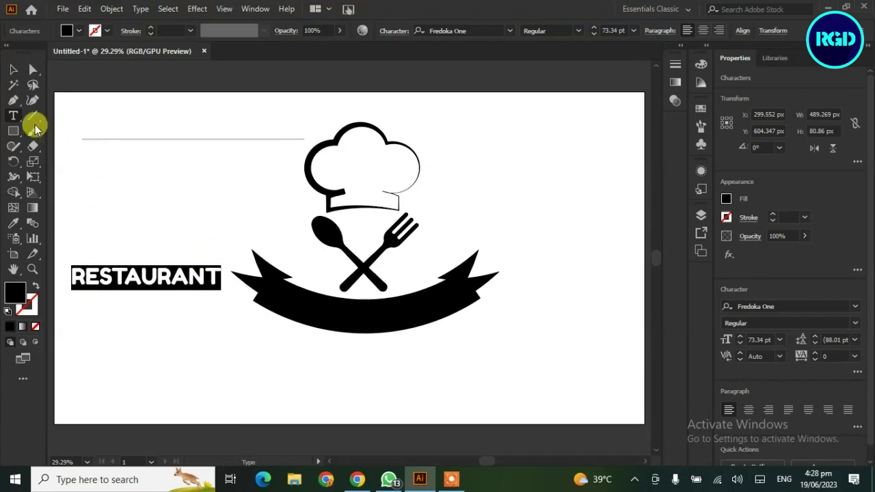
drag(14, 117, 43, 144)
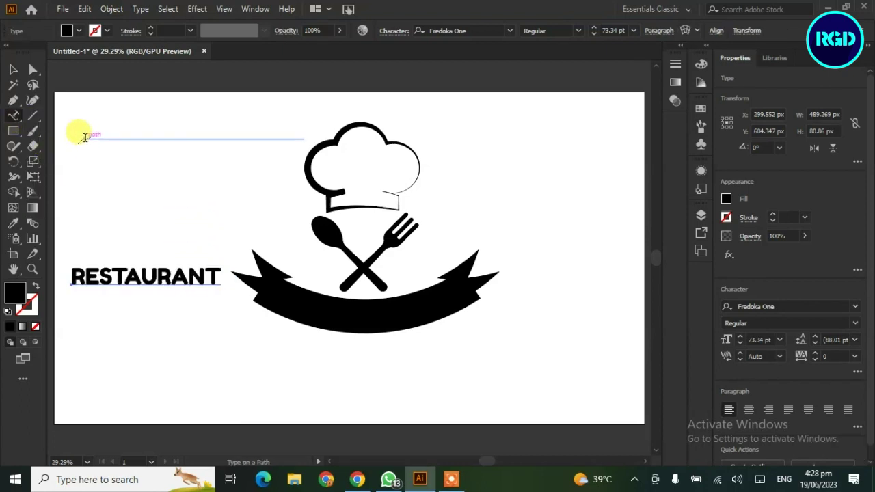
click(84, 137)
key(ctrl+v)
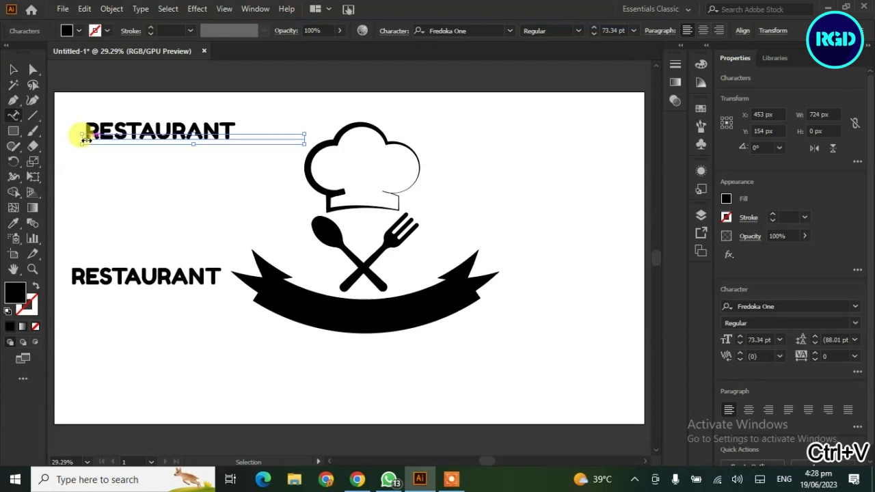
Reposition the path text and adjust the line's end point
click(13, 69)
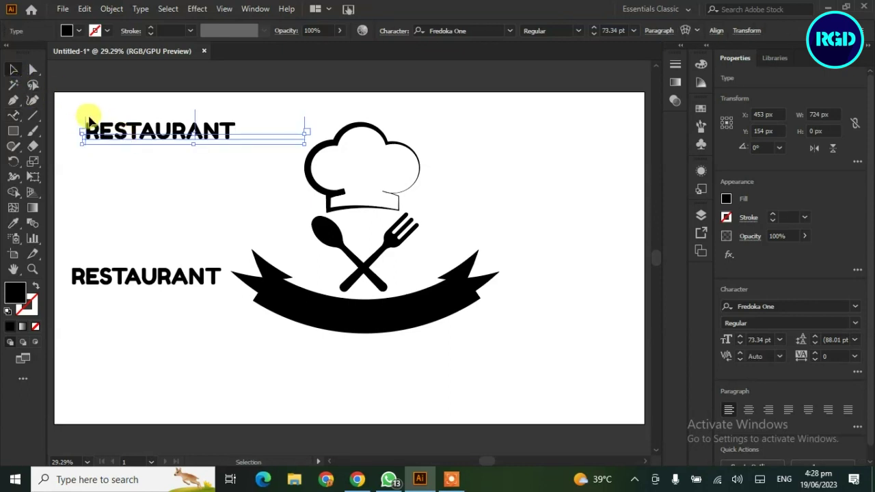
drag(194, 116, 203, 125)
click(33, 69)
drag(196, 139, 224, 139)
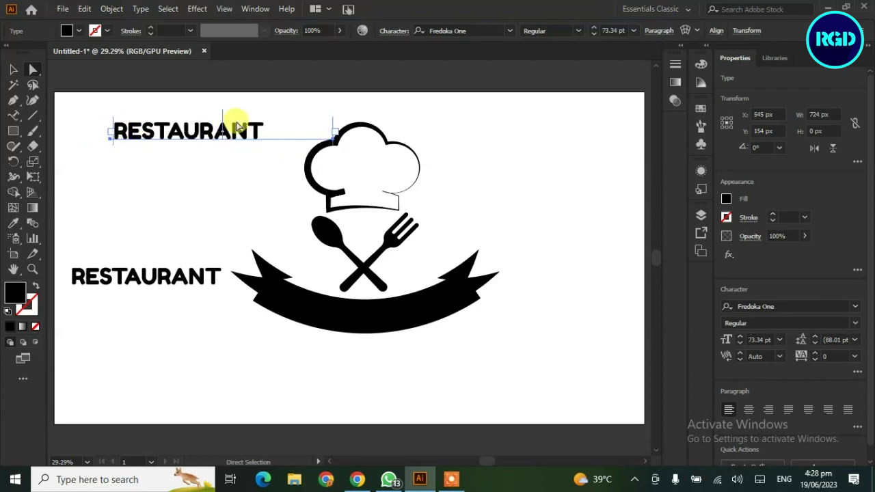
click(224, 115)
drag(150, 130, 171, 133)
mouse_move(222, 115)
mouse_down()
mouse_move(229, 117)
mouse_move(143, 131)
mouse_up()
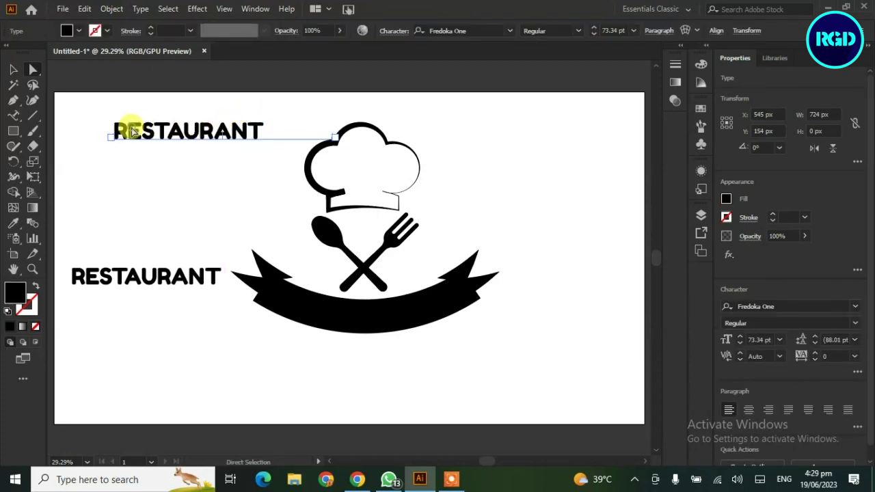
Reselect the path text and bend its line into a downward curve
click(97, 141)
click(125, 131)
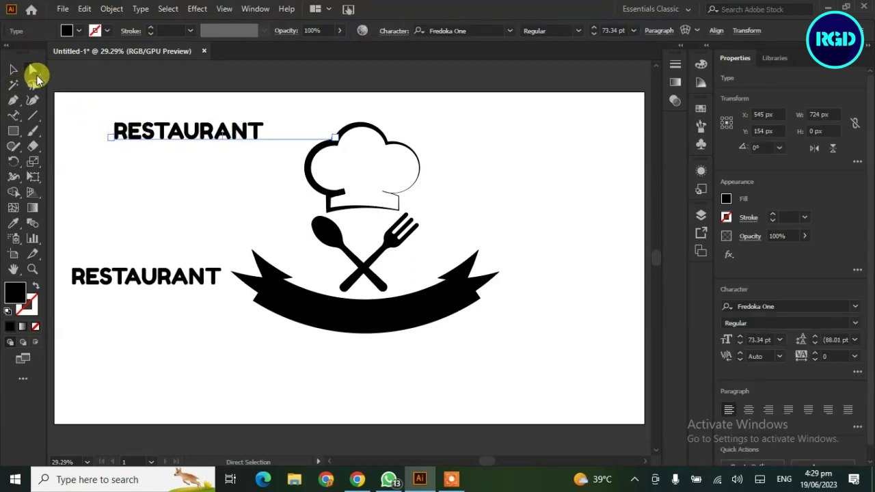
click(335, 139)
key(a)
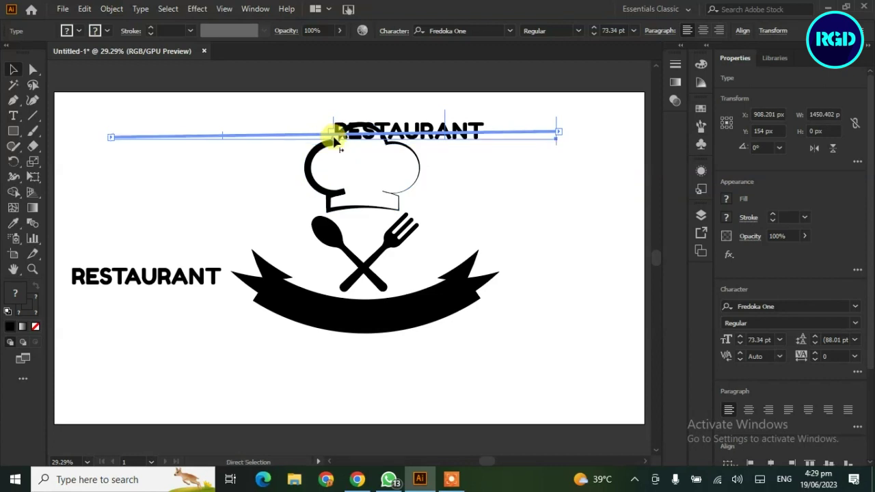
key(ctrl+z)
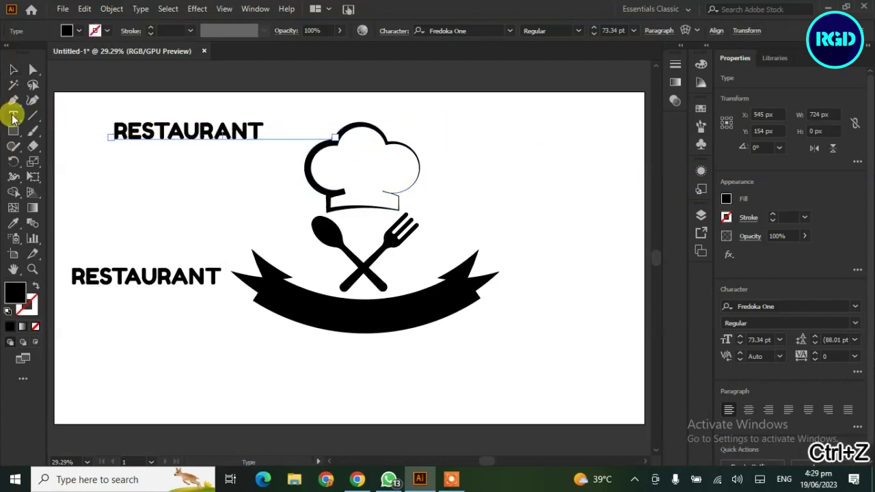
drag(12, 101, 54, 144)
mouse_move(223, 145)
mouse_down()
mouse_move(220, 170)
mouse_move(358, 323)
mouse_up()
click(13, 71)
Place the curved text on the ribbon and expand the ribbon's warp via Object > Expand
click(288, 290)
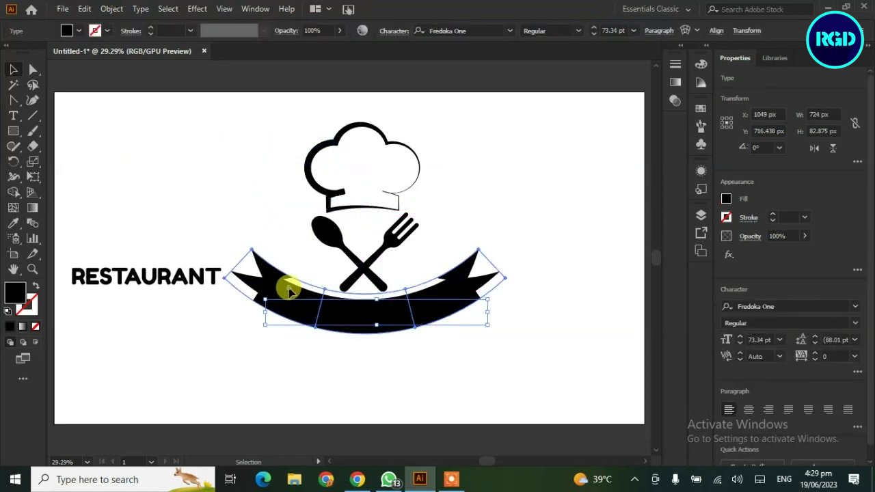
click(326, 367)
click(239, 268)
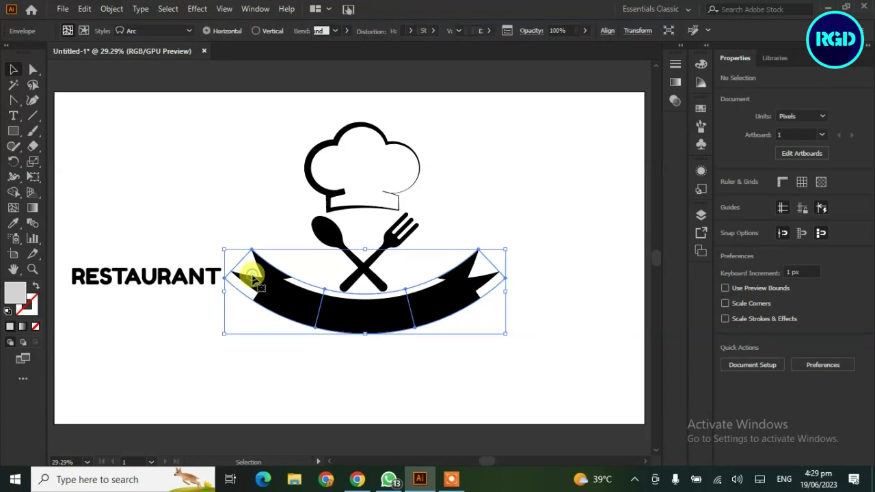
click(111, 8)
click(166, 155)
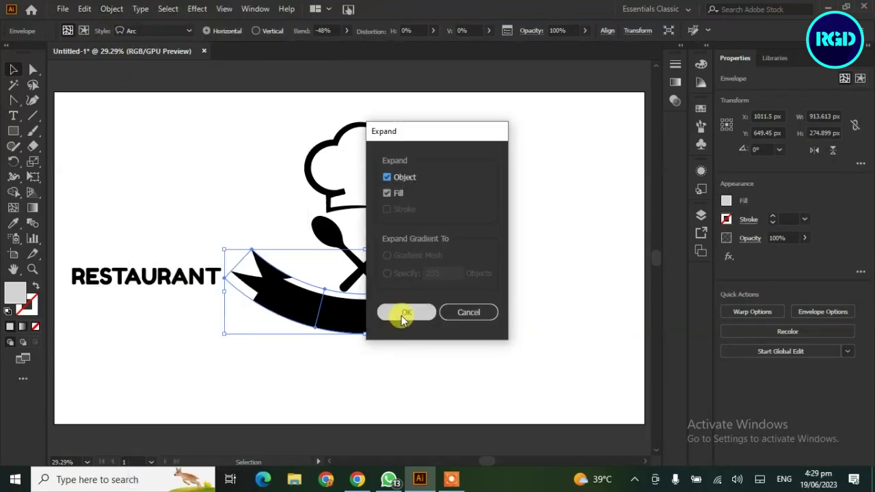
click(400, 312)
Fill the curved RESTAURANT text with white
click(175, 375)
click(301, 313)
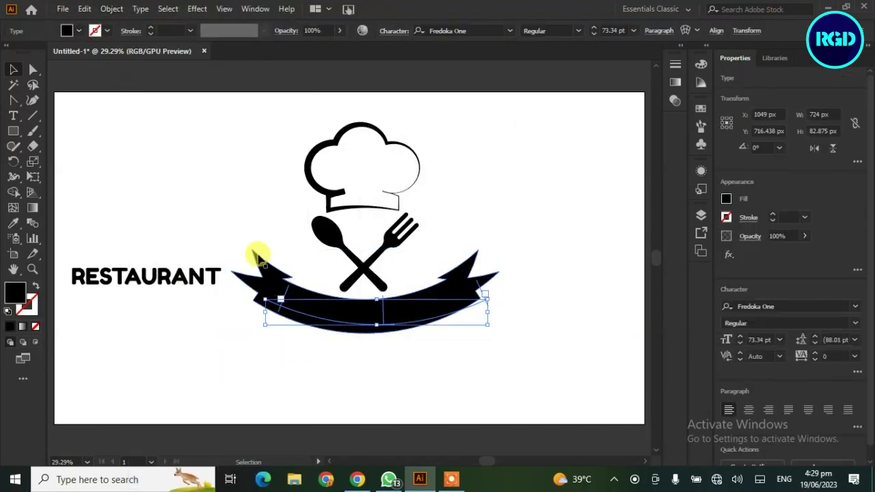
click(71, 30)
click(25, 53)
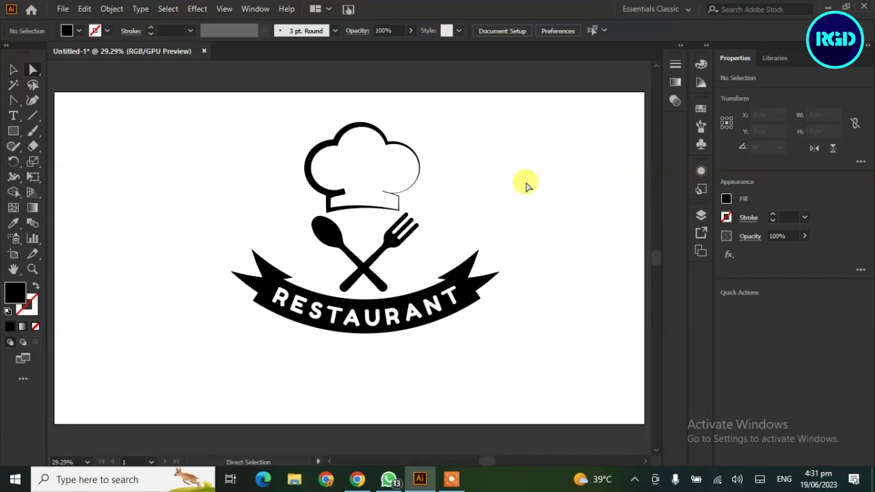
Adjust the hat band and merge the enclosed hat area into one filled shape with Shape Builder
drag(351, 197, 335, 192)
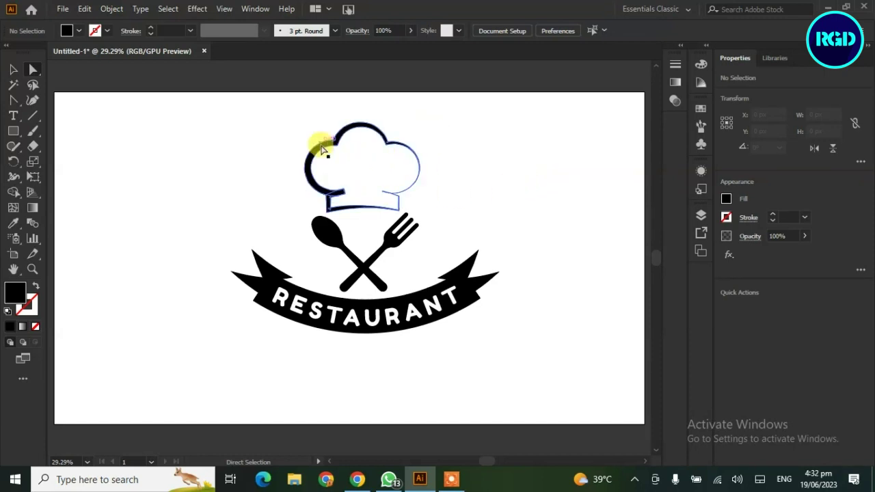
drag(321, 199, 320, 198)
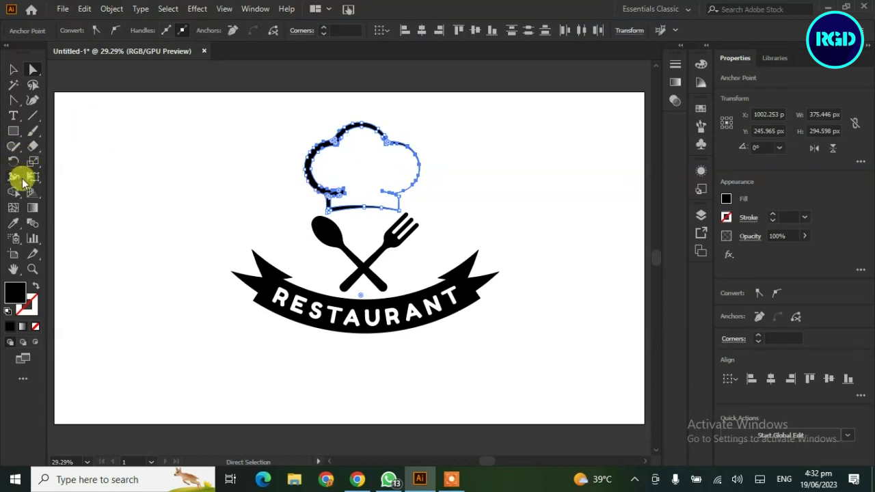
click(13, 192)
click(353, 168)
click(13, 70)
Fill the hat shape light grey and shrink it slightly inside the outline
click(417, 191)
click(332, 166)
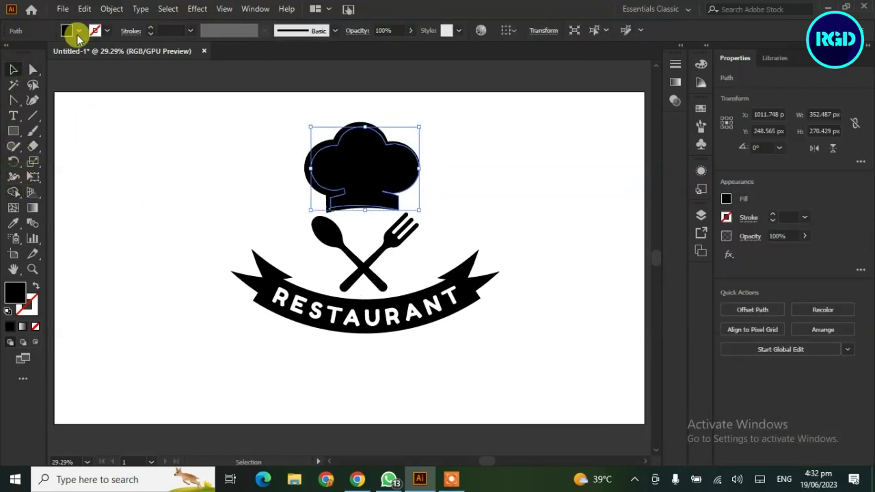
click(79, 31)
click(87, 90)
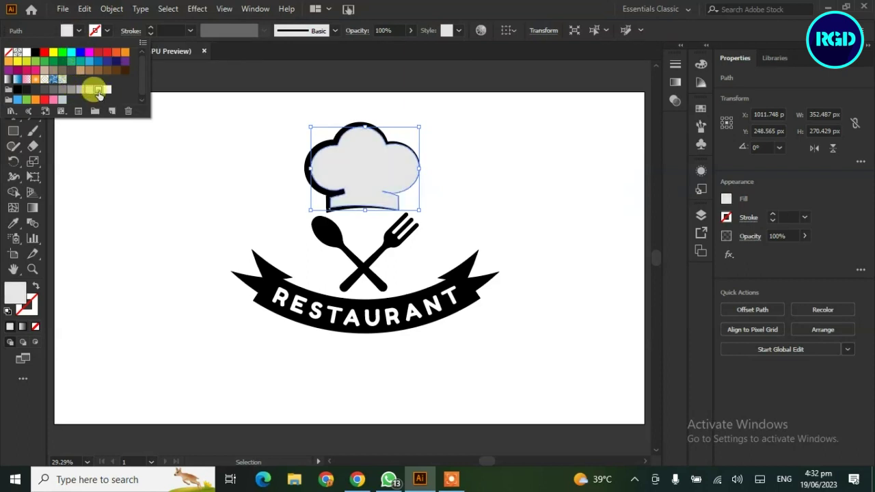
click(107, 91)
click(165, 164)
drag(311, 127, 315, 129)
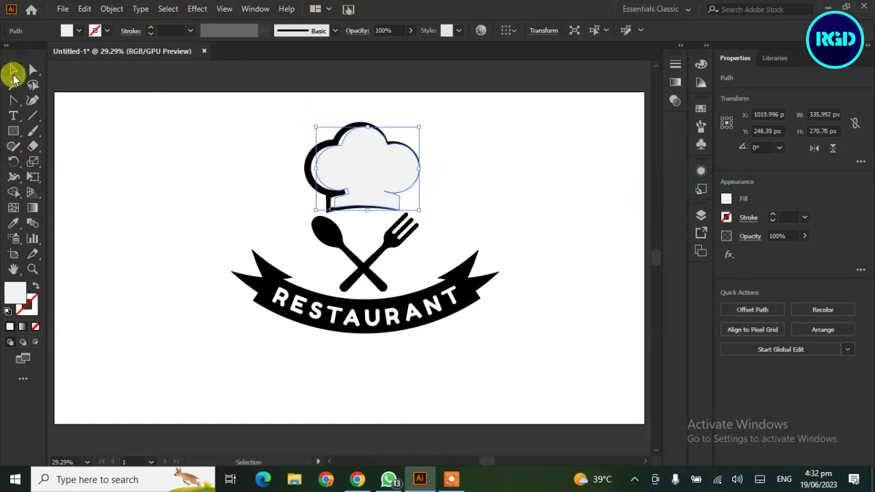
click(222, 185)
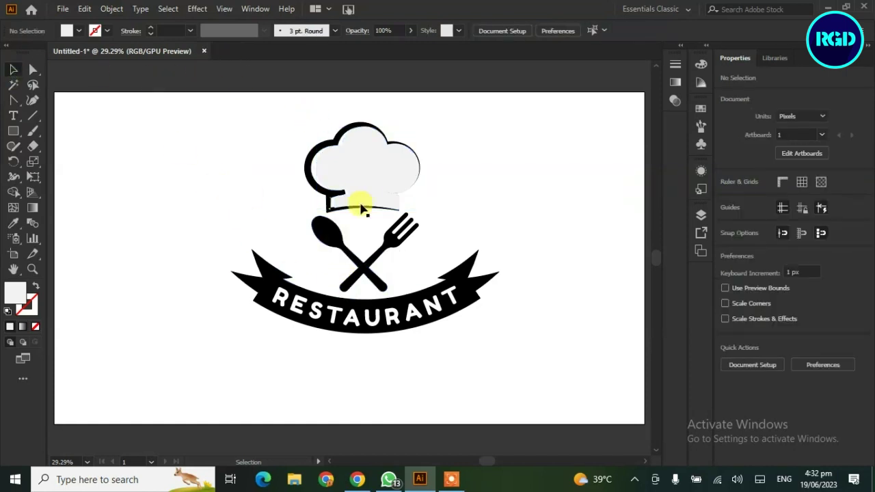
Group the chef hat's parts together
click(306, 194)
right_click(351, 175)
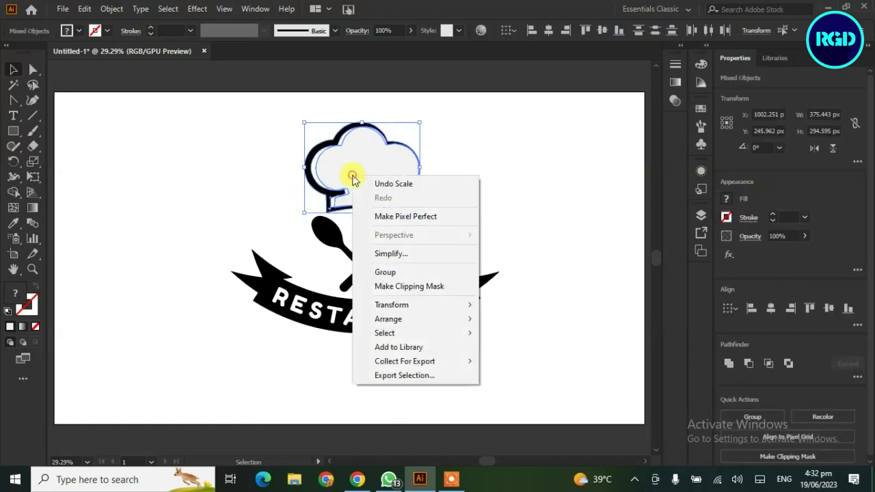
click(389, 271)
click(460, 215)
Fill the spoon light grey and eyedropper the same grey onto the fork
click(349, 257)
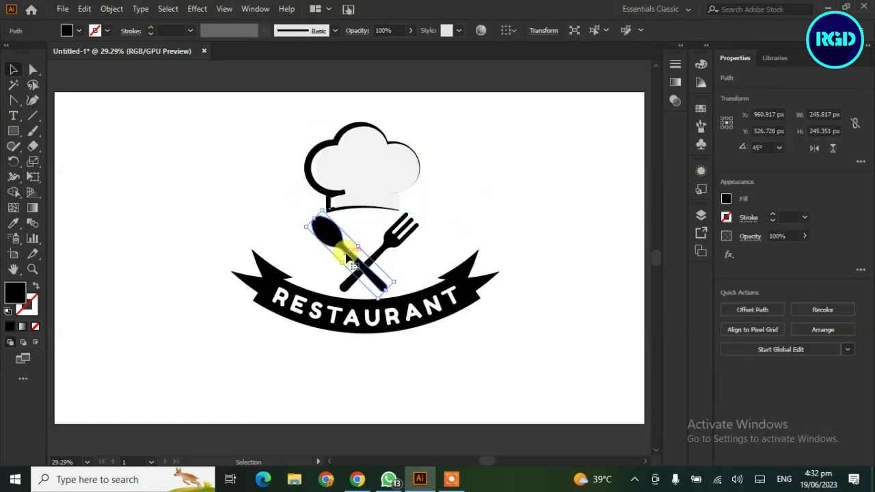
click(68, 30)
click(89, 89)
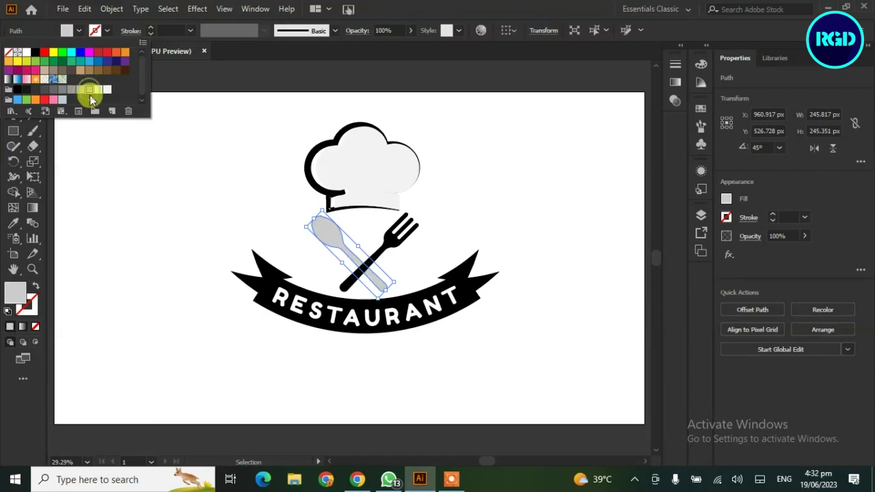
click(145, 200)
click(380, 263)
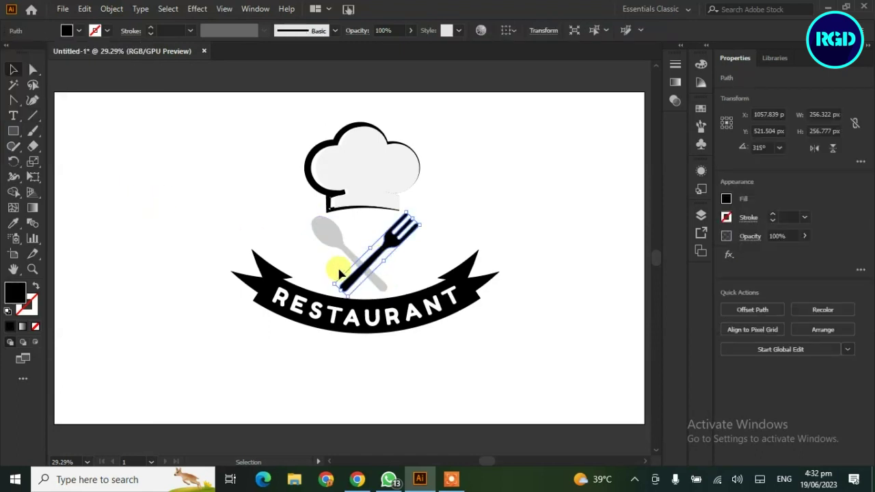
click(13, 222)
click(329, 224)
click(13, 69)
click(133, 170)
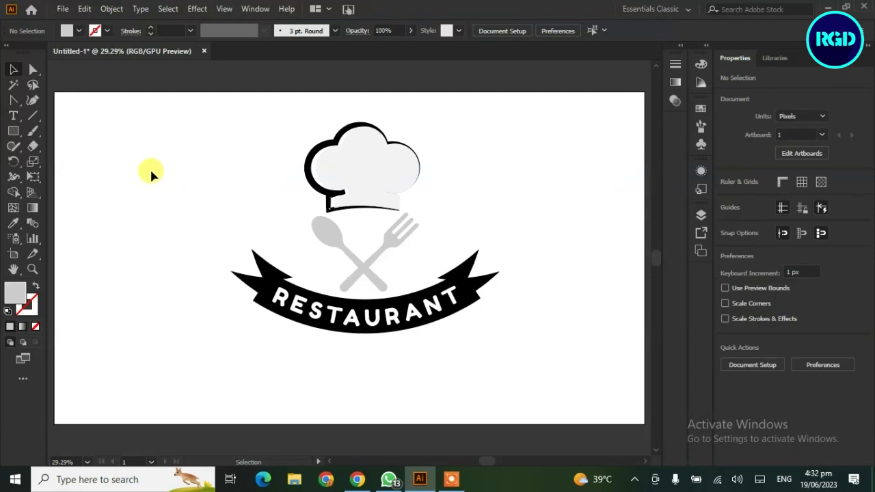
click(268, 303)
Ungroup the chef hat group
click(311, 176)
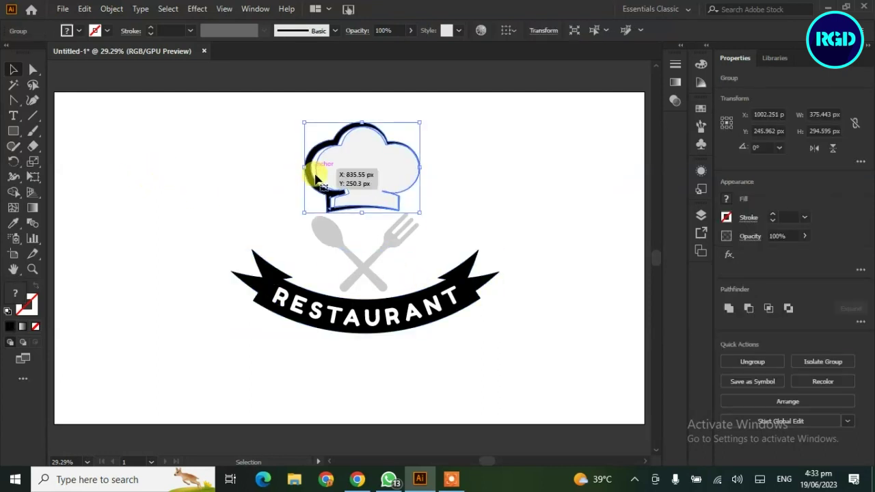
click(535, 196)
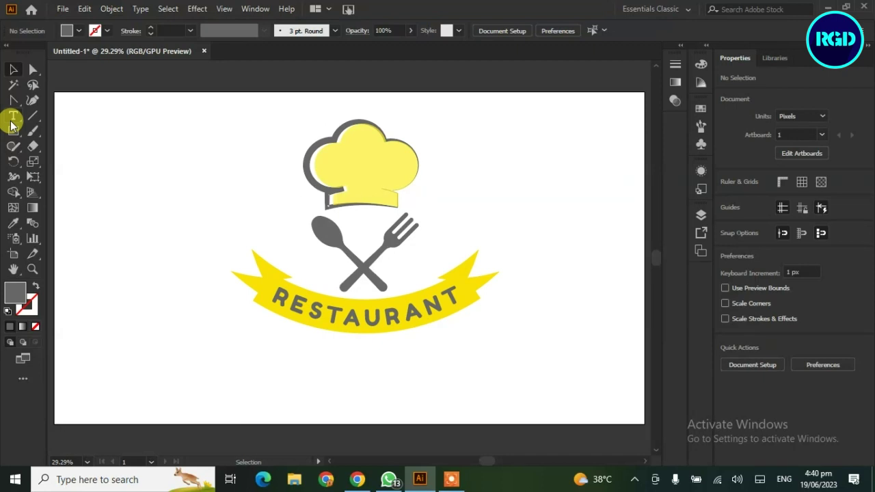
click(373, 176)
right_click(373, 177)
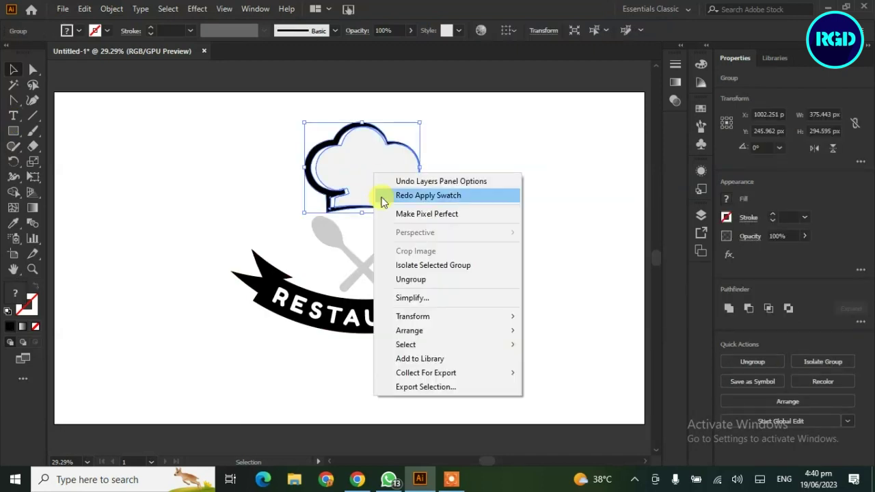
click(415, 280)
click(449, 187)
Fill the hat's inner shape with yellow from the swatches
click(377, 188)
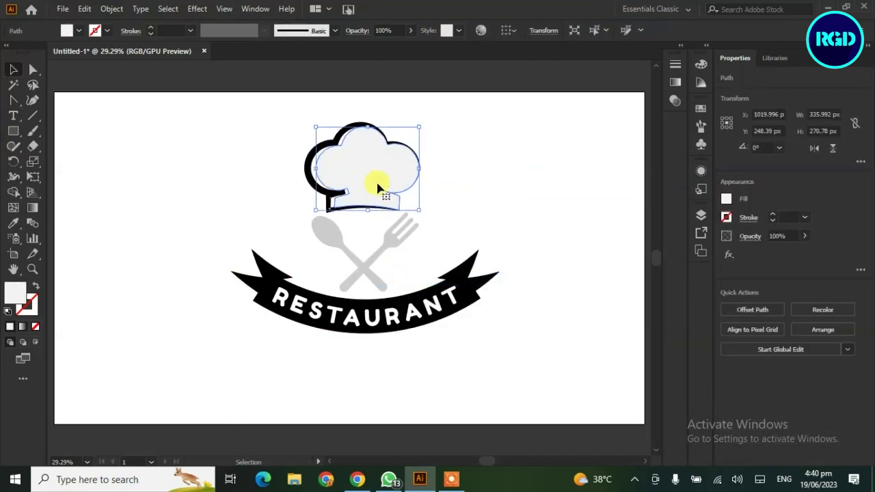
click(77, 32)
click(17, 64)
click(154, 199)
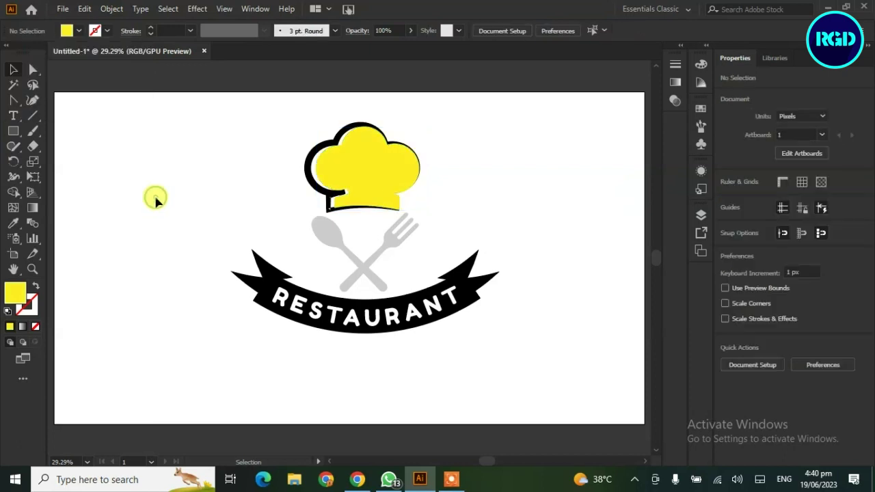
Eyedropper the hat's yellow onto the banner group
click(266, 274)
click(13, 223)
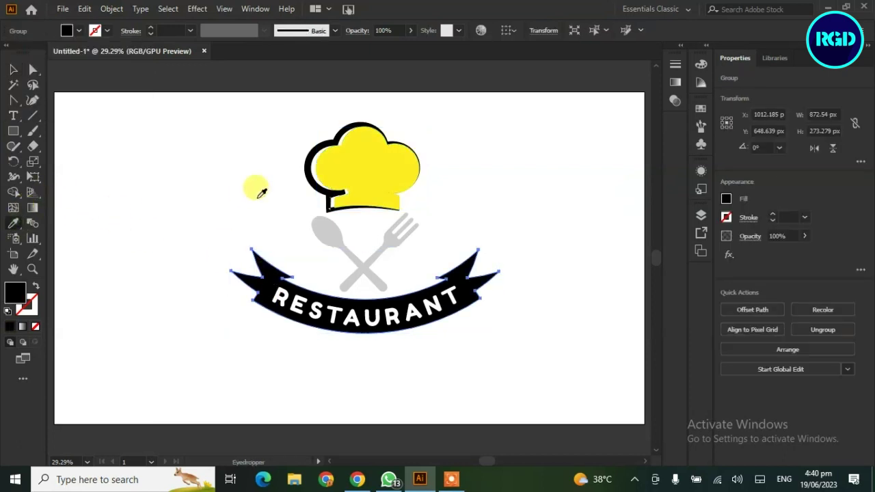
click(346, 160)
click(12, 65)
click(87, 176)
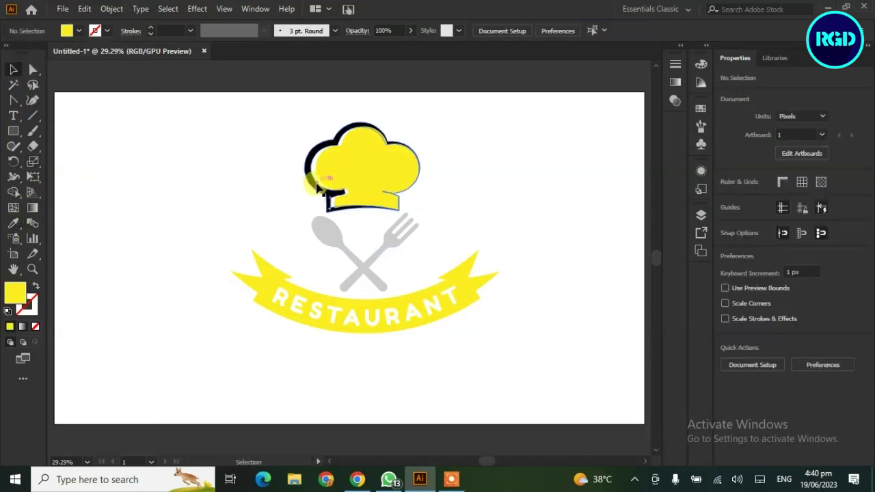
Make the chef hat outline dark grey
click(315, 171)
click(79, 31)
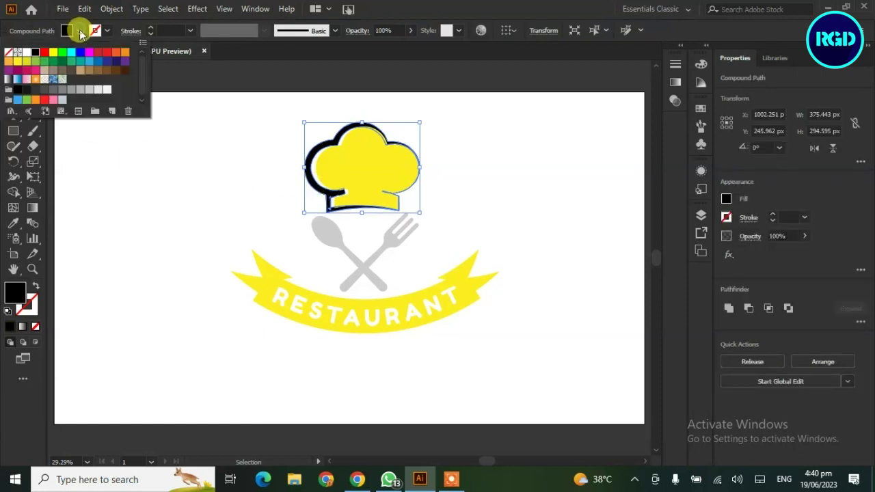
click(46, 90)
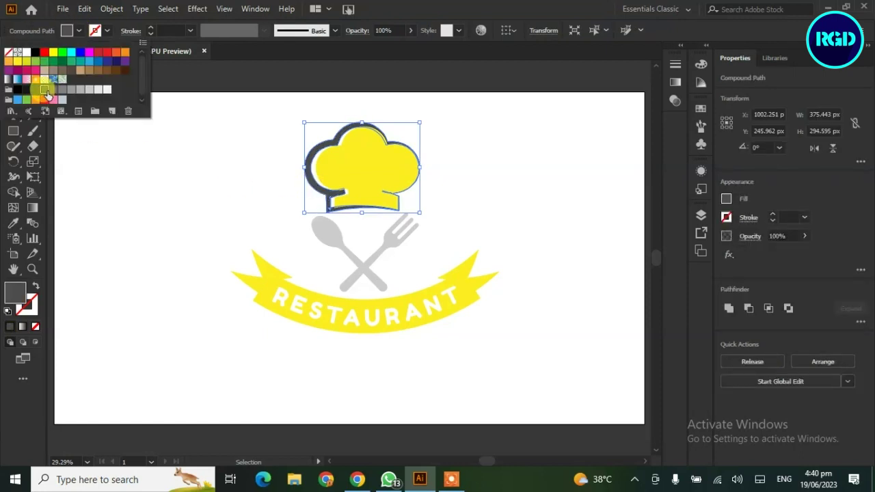
click(222, 221)
click(336, 253)
Eyedropper the outline's dark grey onto the spoon and fork
click(383, 253)
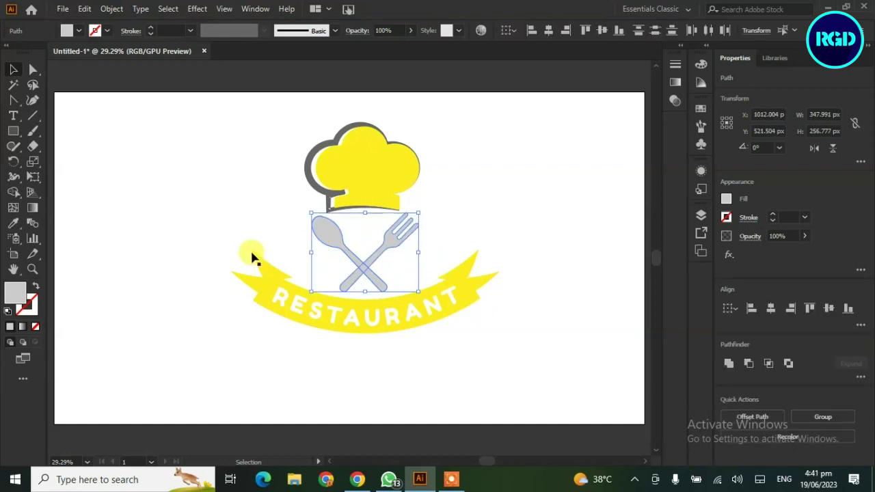
click(13, 222)
click(308, 164)
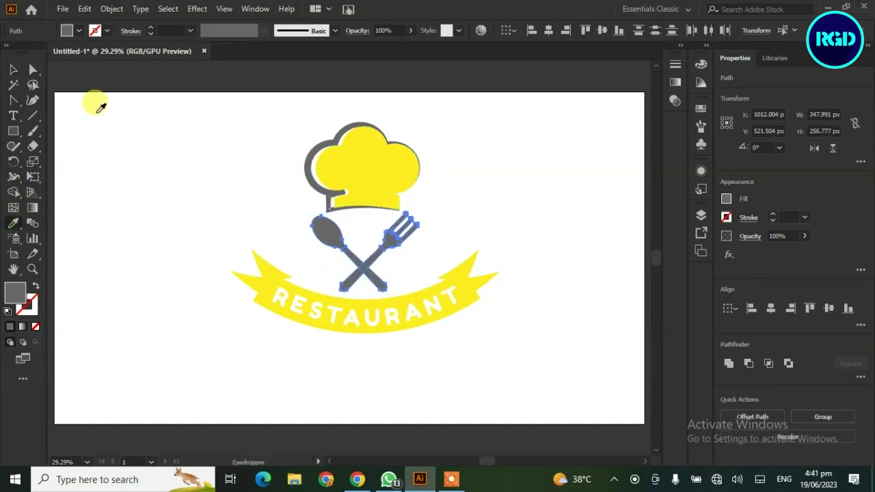
click(13, 69)
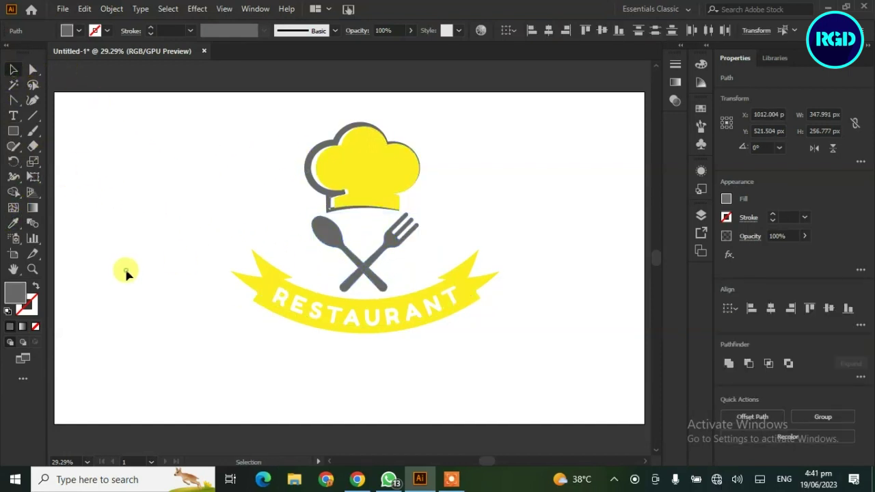
click(125, 273)
Recolour the RESTAURANT text dark grey with the eyedropper
click(281, 307)
click(13, 222)
click(329, 234)
click(13, 69)
click(149, 261)
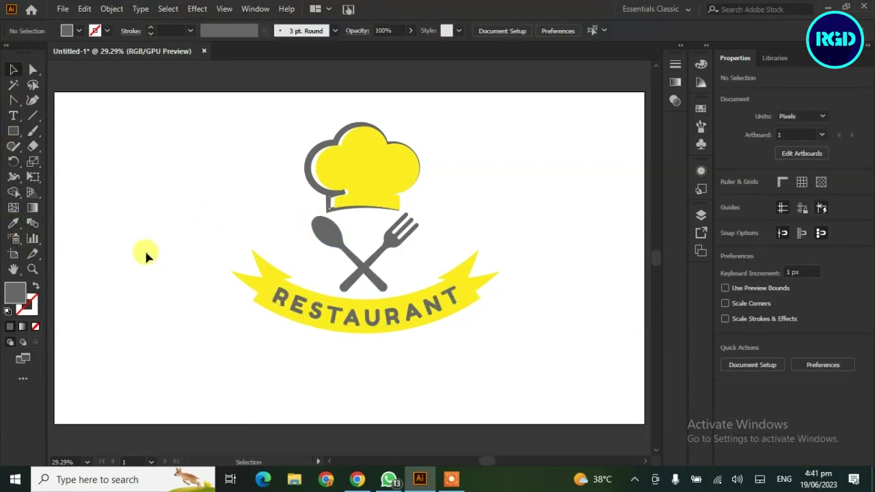
Lower the hat's yellow shape to 74% opacity
click(363, 179)
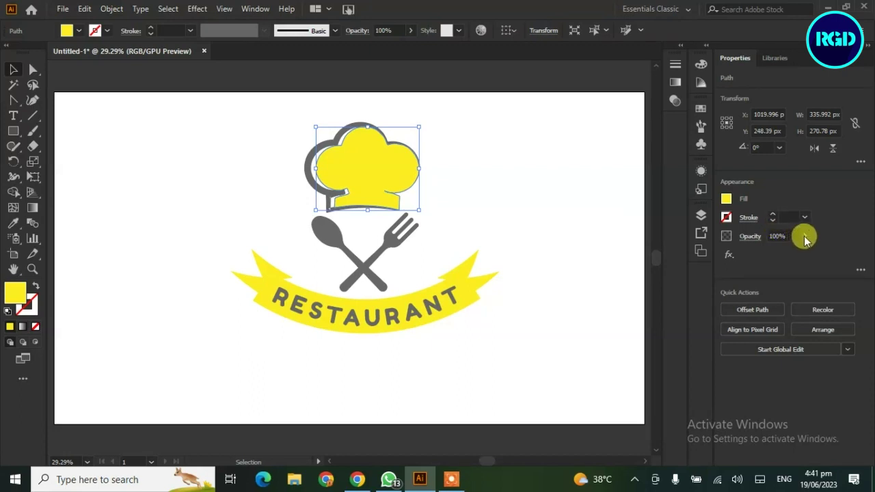
click(803, 236)
drag(796, 254, 789, 259)
click(557, 206)
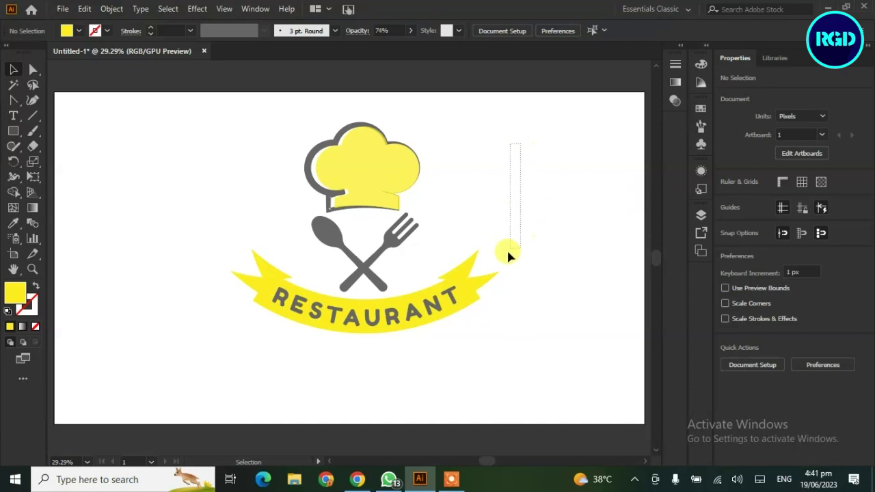
key(ctrl+a)
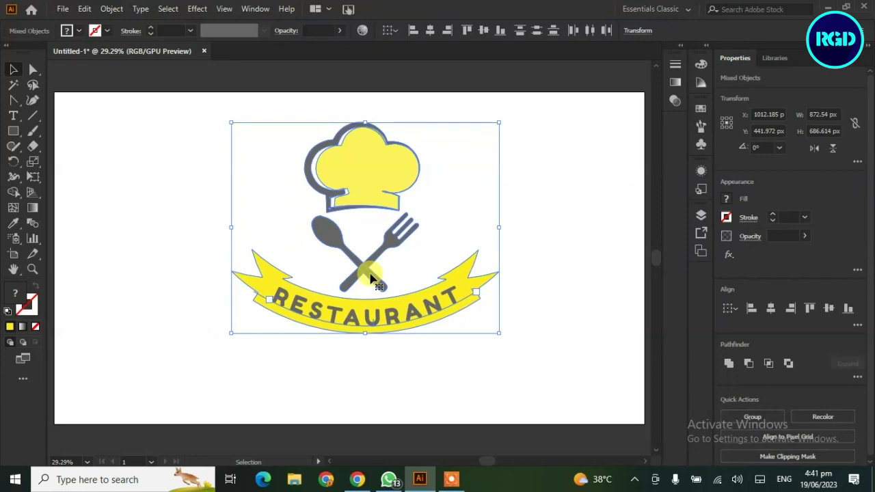
click(555, 259)
Begin drawing a curved highlight path over the spoon's bowl
click(13, 100)
click(65, 96)
drag(316, 228, 323, 241)
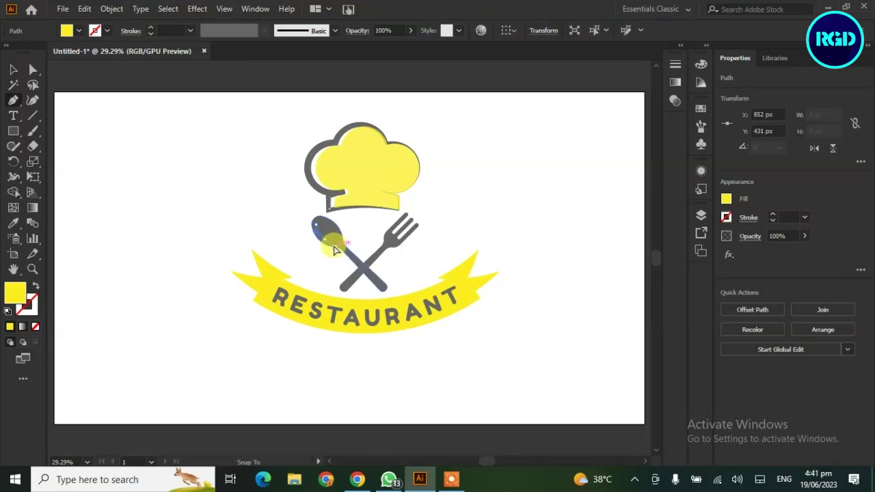
Finish the spoon-bowl curve as a white 4 pt stroke, no fill, elliptical width profile
drag(333, 249, 295, 256)
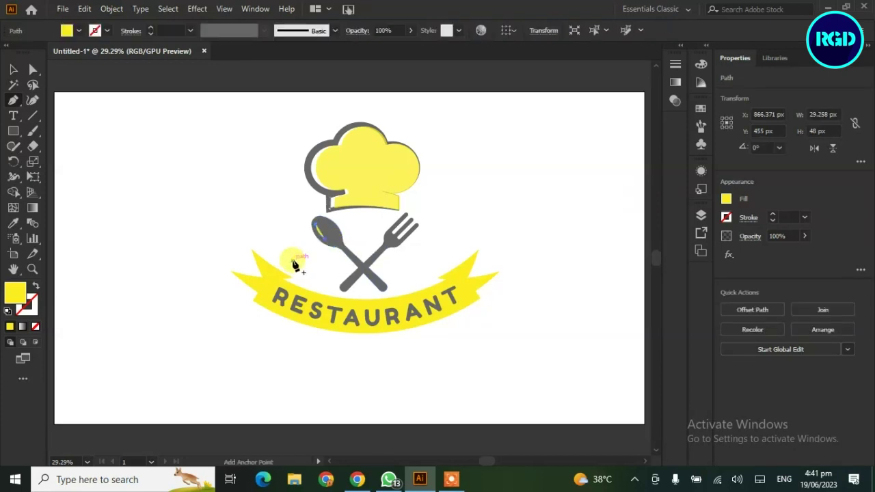
click(36, 286)
click(108, 30)
click(36, 55)
click(151, 28)
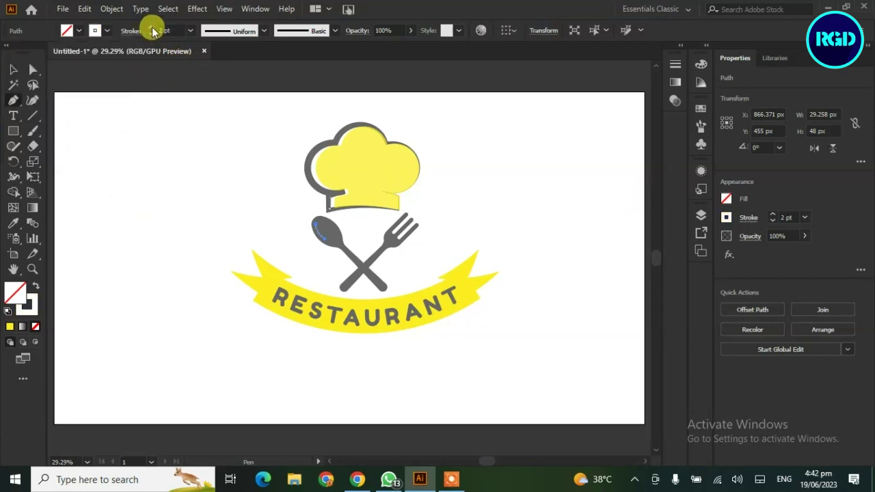
click(263, 31)
click(222, 63)
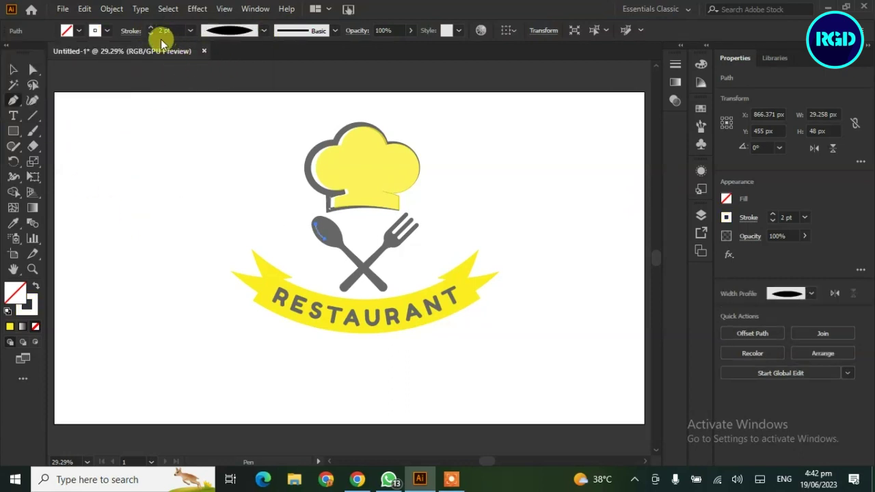
click(151, 29)
click(10, 70)
click(133, 189)
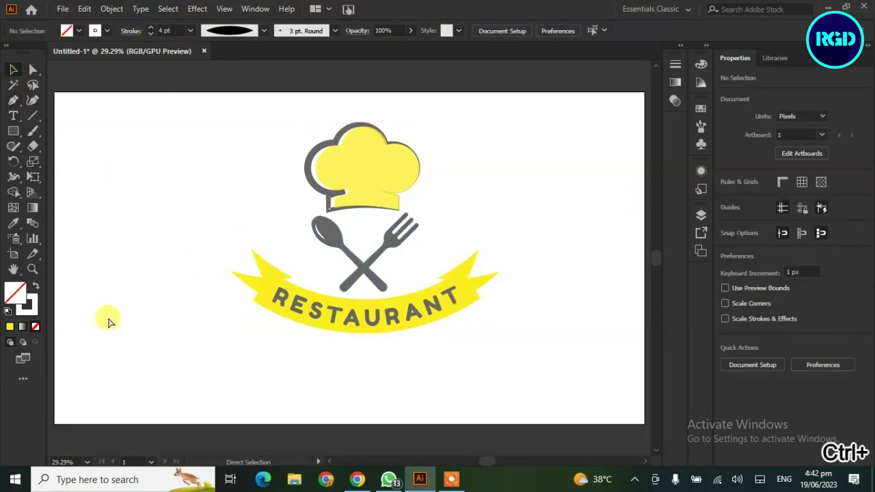
key(ctrl+plus)
key(ctrl+plus)
key(ctrl+plus)
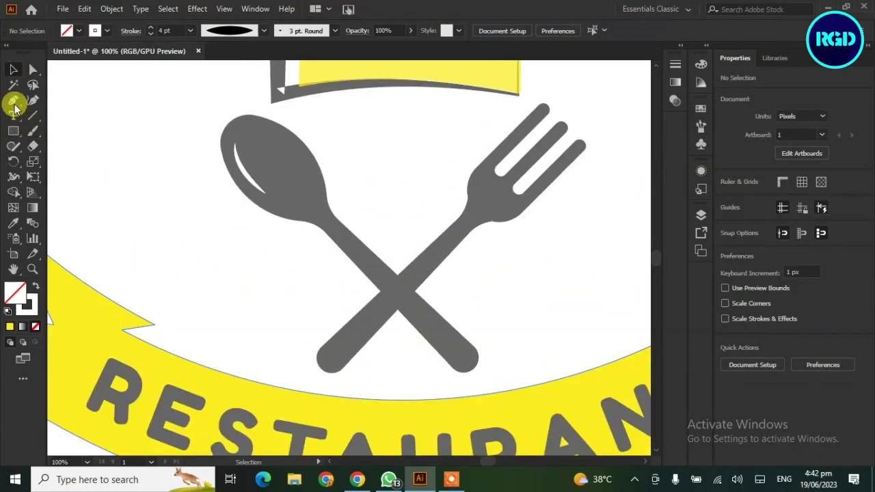
Draw a tapered highlight curve along the spoon handle
click(13, 100)
mouse_move(452, 337)
mouse_down()
mouse_move(468, 372)
mouse_move(508, 363)
mouse_up()
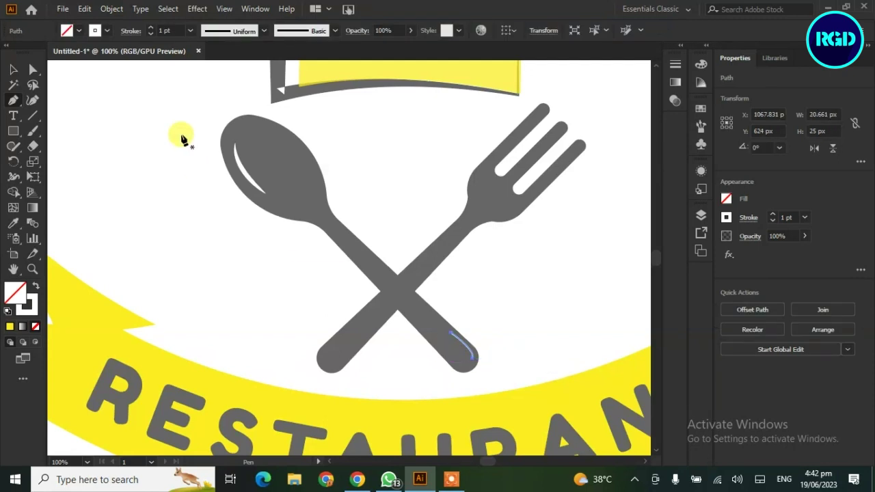
click(263, 31)
click(226, 73)
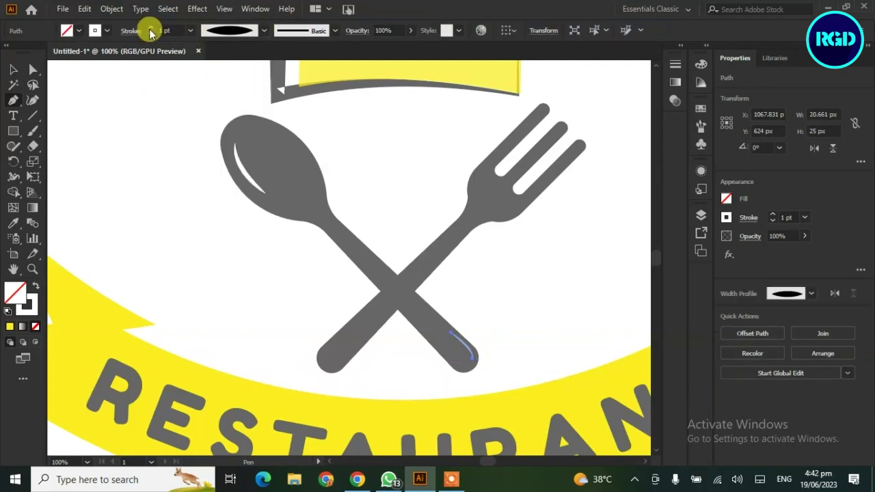
click(13, 69)
click(91, 178)
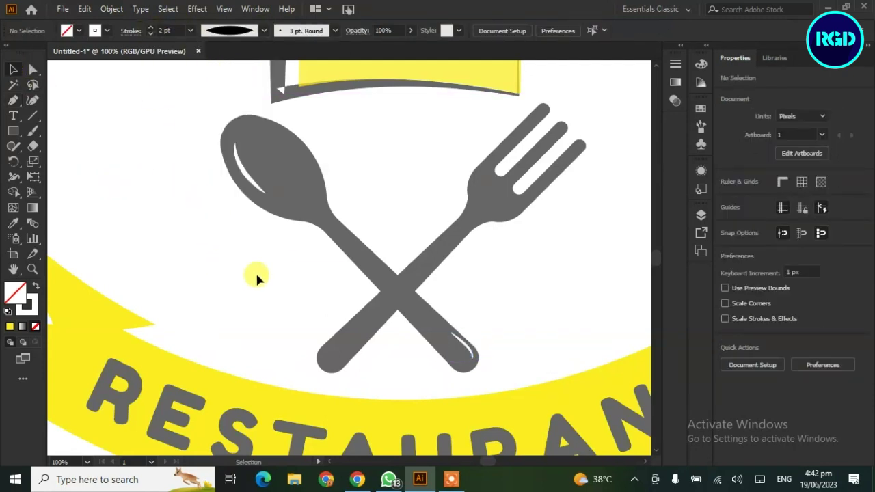
Draw a fork-handle highlight with a 3 pt elliptically tapered stroke
click(13, 100)
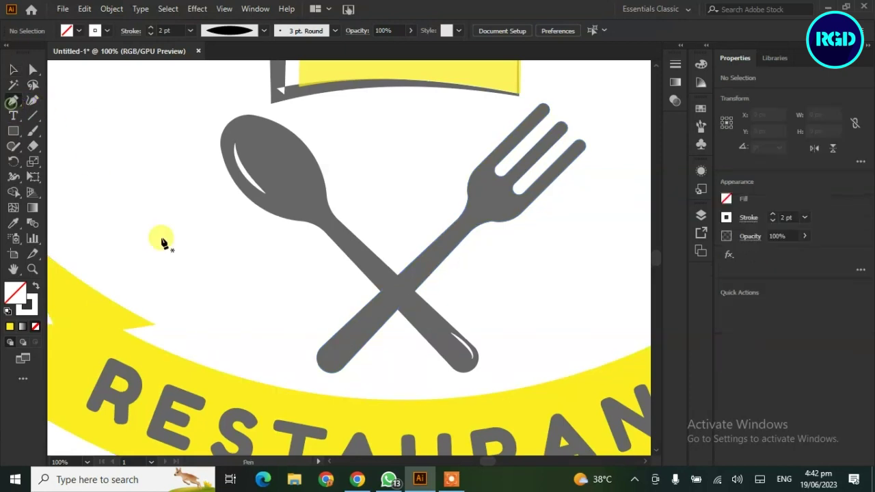
click(358, 321)
drag(336, 342, 384, 369)
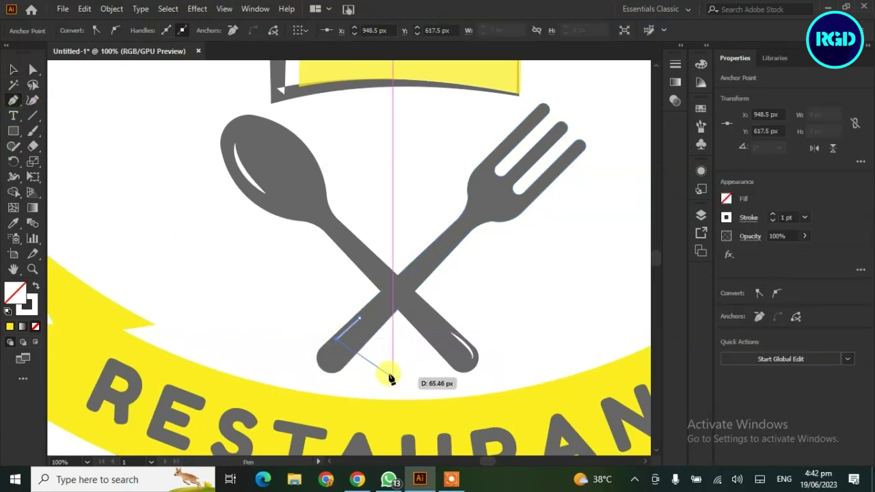
key(Escape)
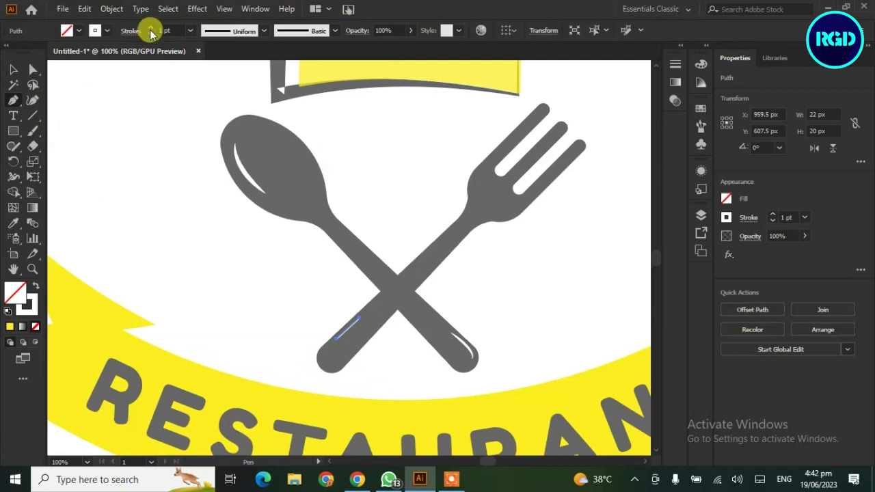
click(190, 31)
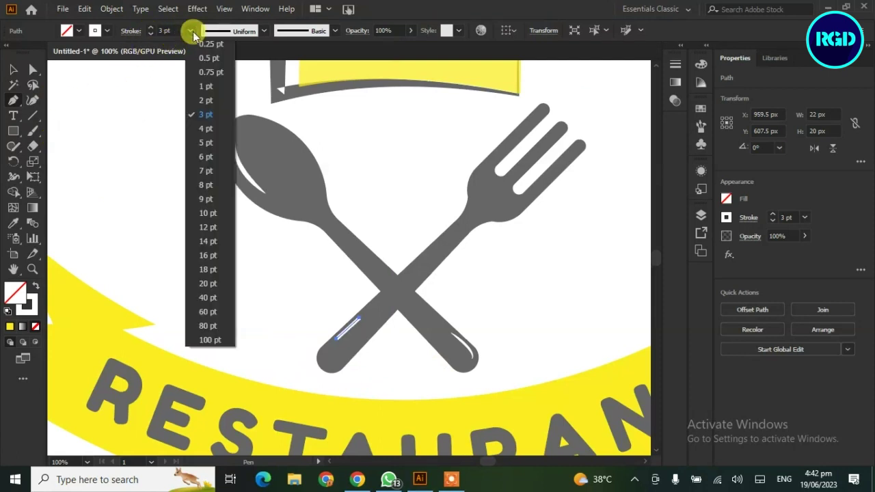
click(263, 31)
click(233, 71)
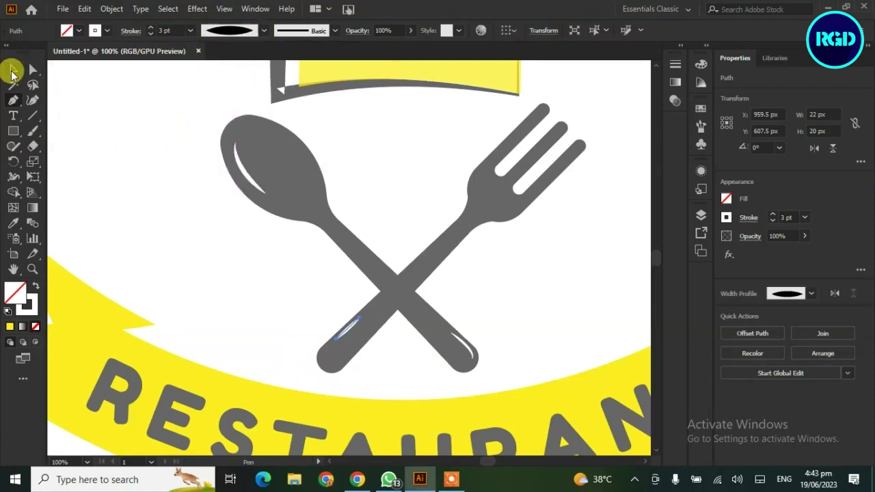
click(12, 71)
click(102, 181)
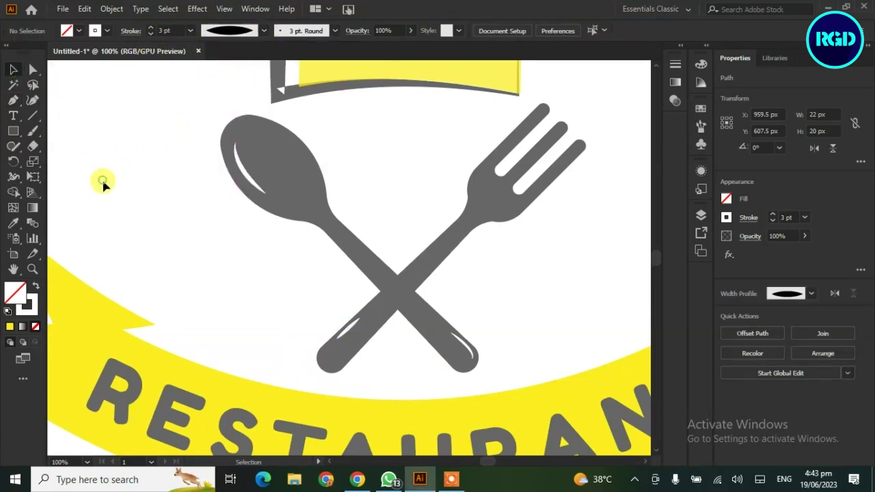
Add a tapered highlight curve along the base of the fork tines
click(12, 99)
mouse_move(511, 199)
mouse_down()
mouse_move(489, 212)
mouse_move(507, 268)
mouse_up()
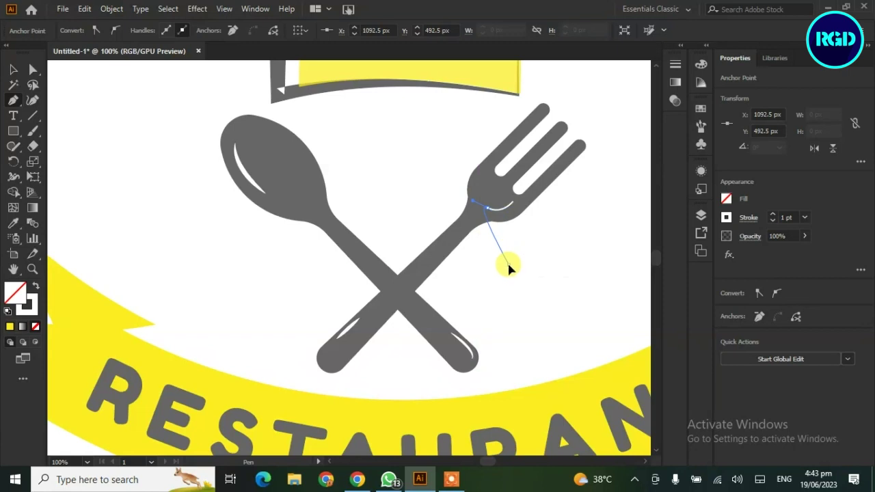
key(Escape)
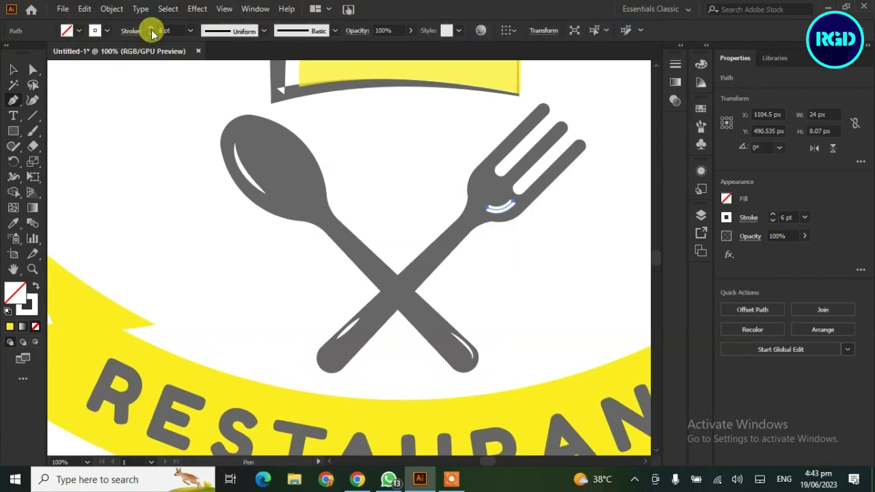
click(264, 31)
click(227, 71)
click(12, 69)
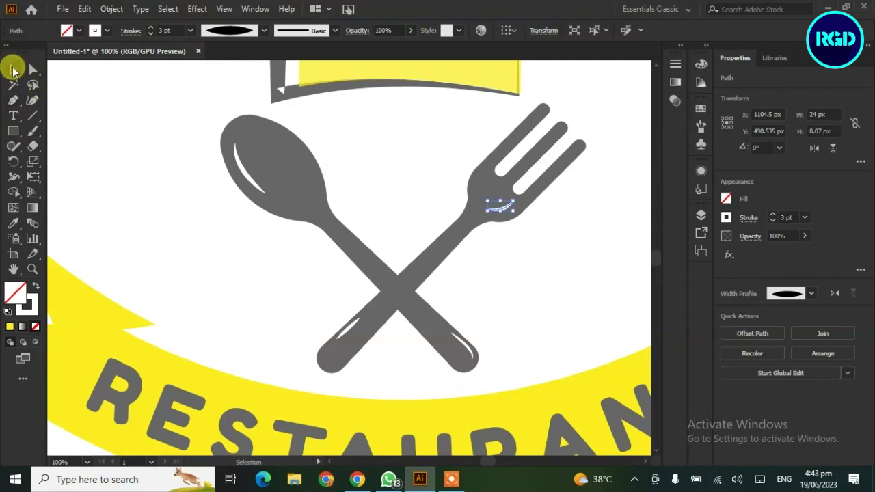
click(123, 175)
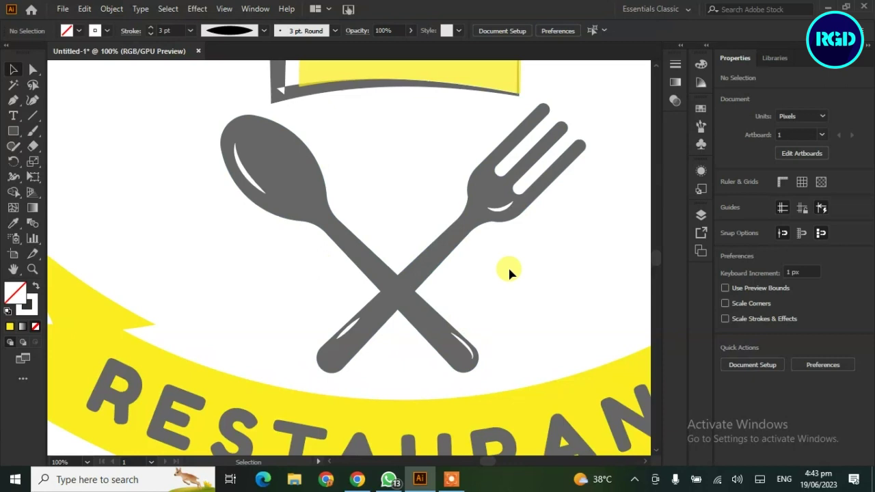
click(501, 207)
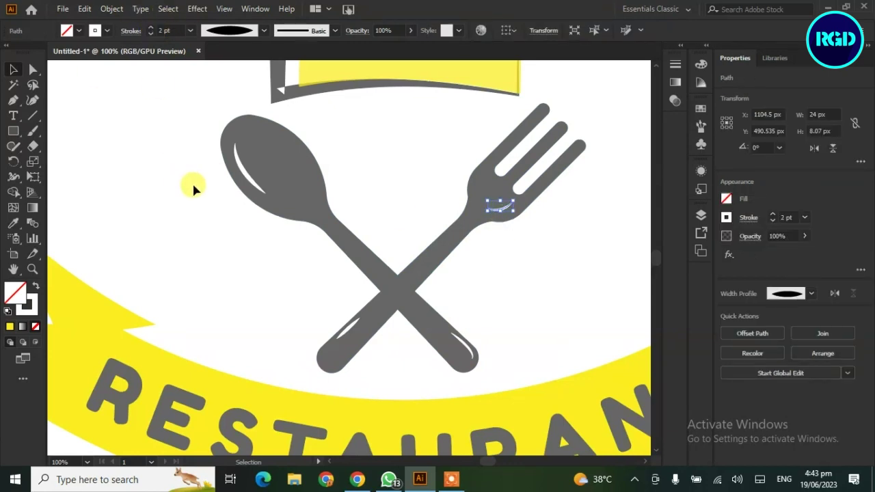
Expand the tine-base, spoon-handle, fork-handle and spoon-bowl highlights into filled shapes
click(112, 12)
mouse_move(158, 309)
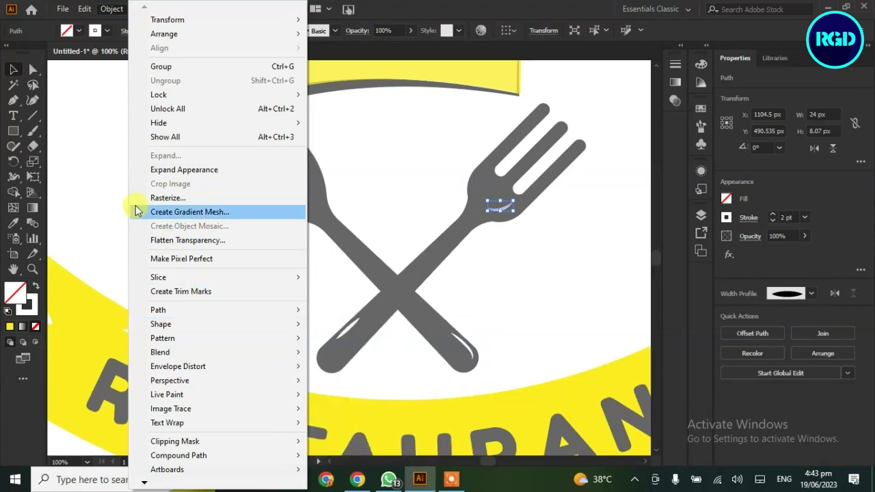
click(183, 170)
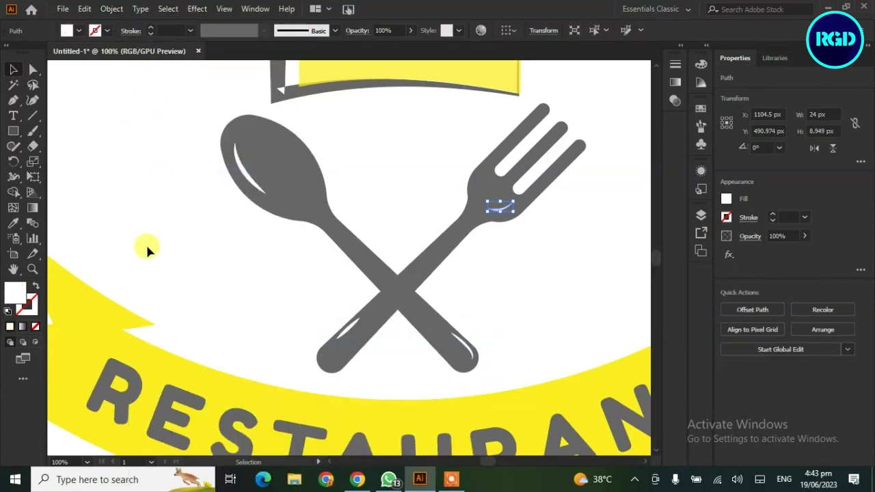
click(146, 242)
click(465, 350)
click(84, 9)
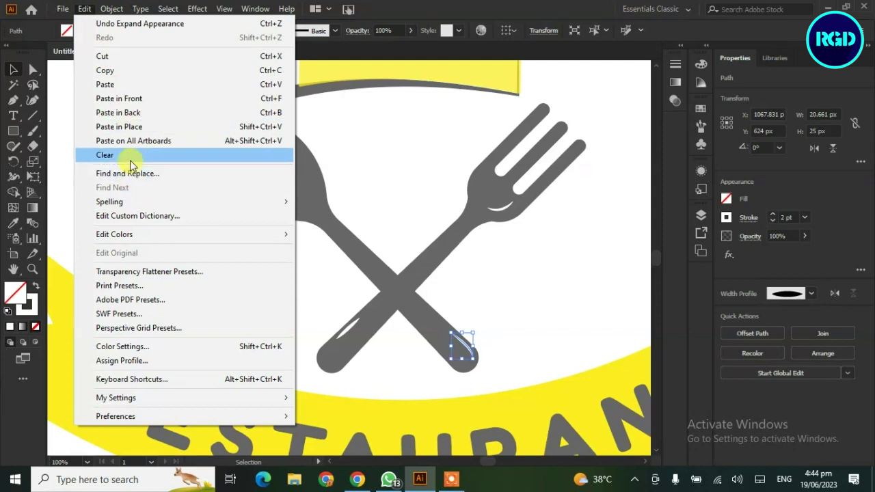
click(137, 135)
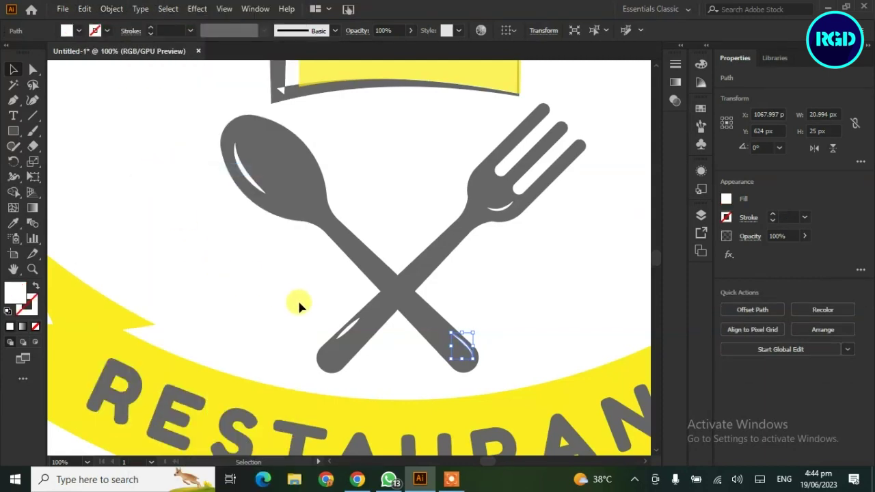
click(347, 330)
click(111, 9)
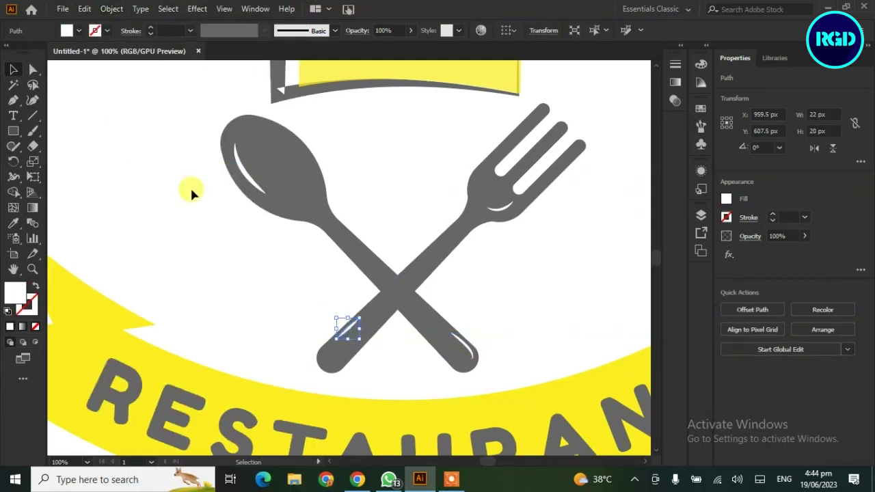
click(244, 171)
click(111, 9)
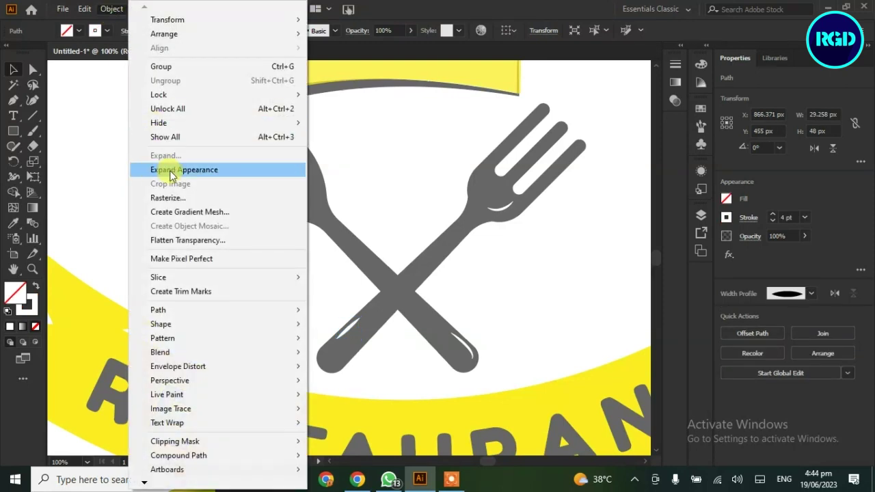
click(170, 170)
click(152, 177)
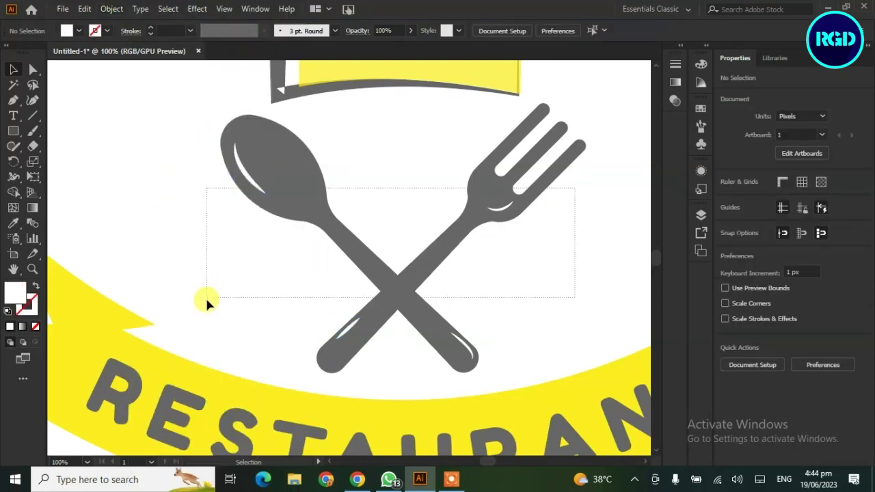
Group the spoon and fork together
drag(207, 301, 207, 330)
right_click(289, 202)
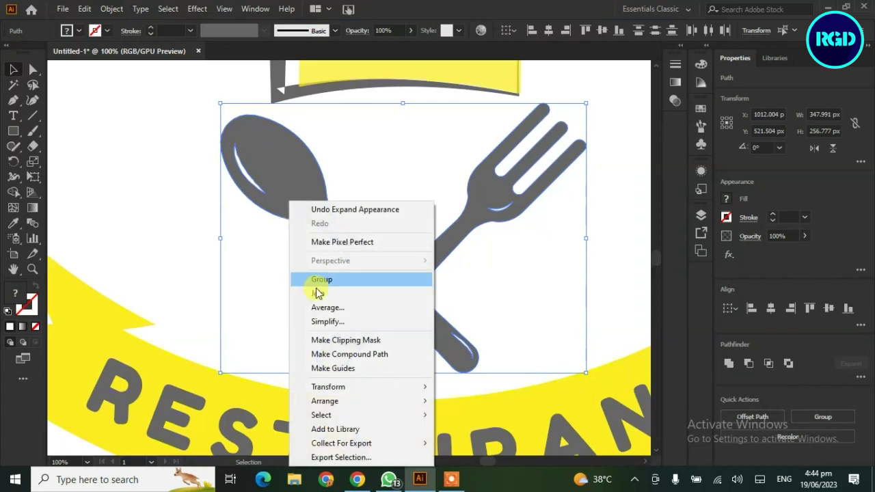
click(321, 279)
click(196, 218)
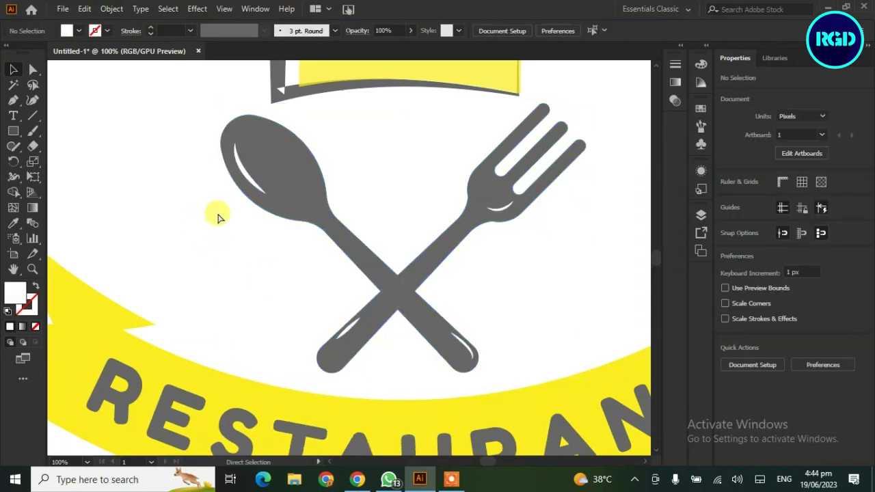
key(ctrl+0)
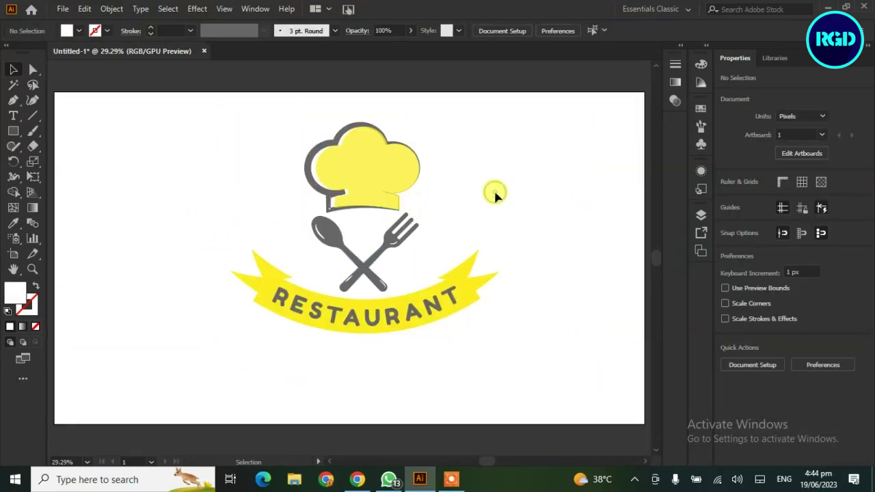
Select the whole logo and apply Make Clipping Mask to it
drag(228, 356, 265, 328)
right_click(282, 322)
click(341, 164)
click(538, 261)
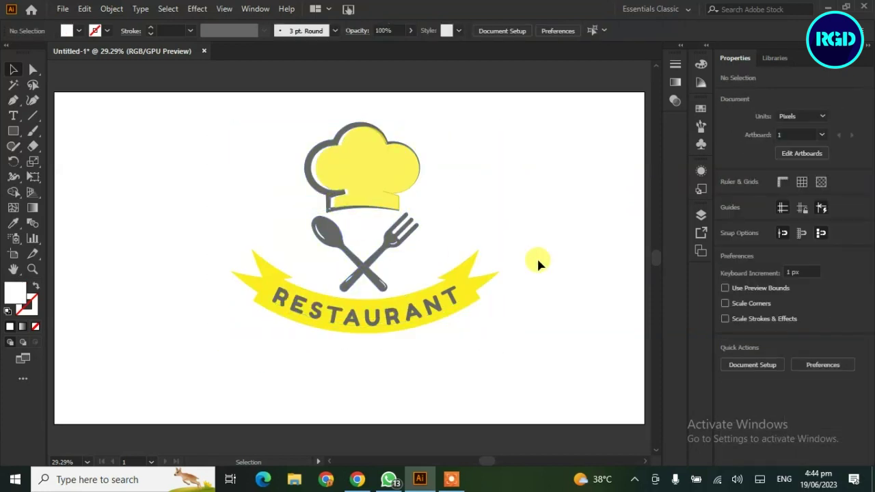